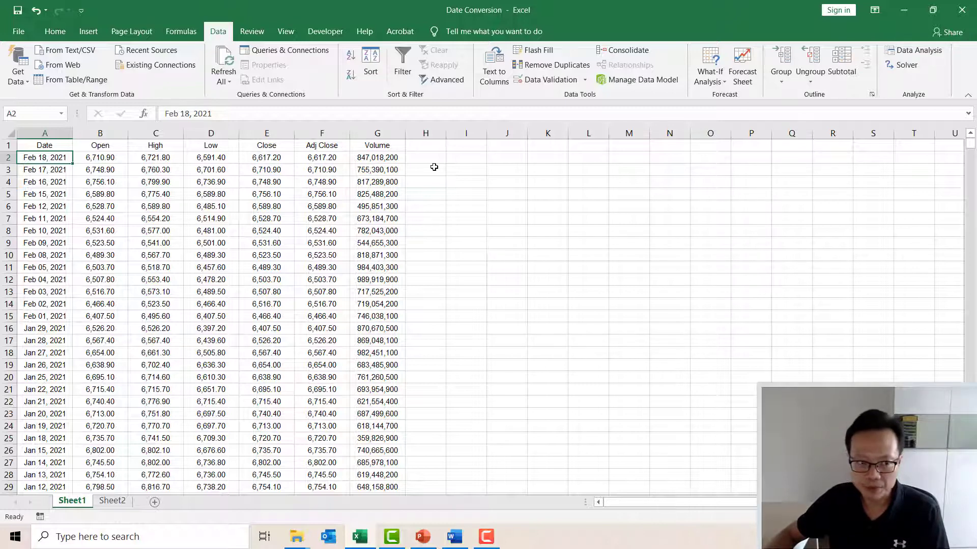
- Examine the entries of the Date column in column A, checking how individual dates are stored
click(46, 133)
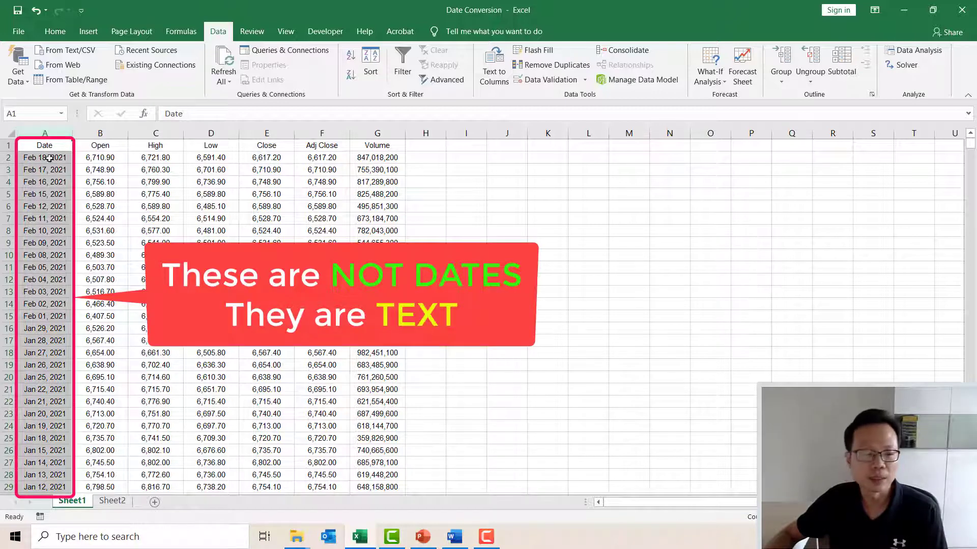
click(50, 158)
click(49, 170)
click(50, 206)
click(52, 242)
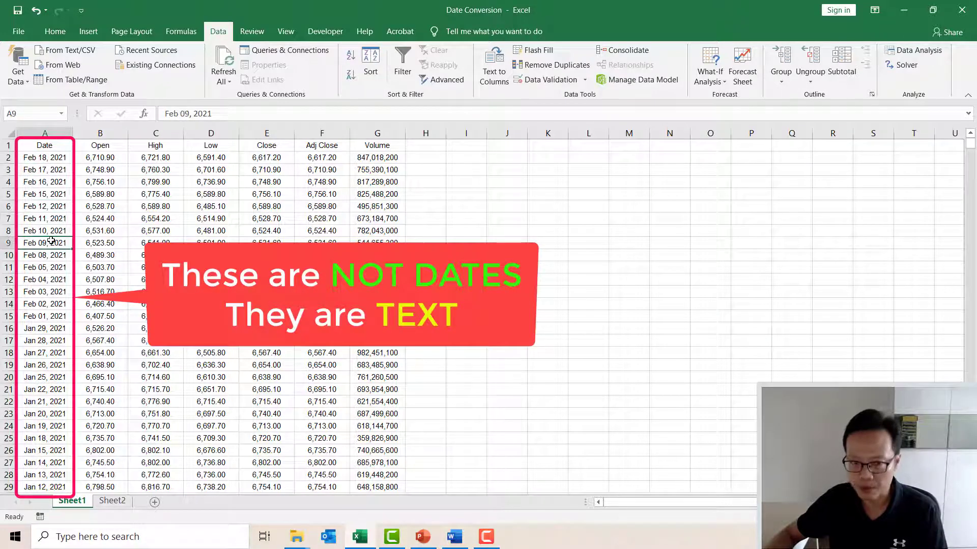
click(56, 159)
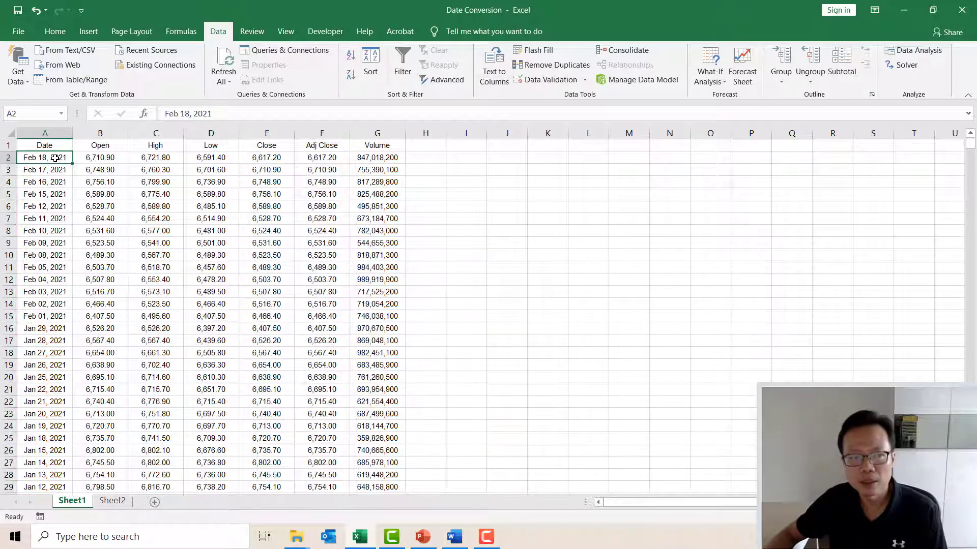
- Try to change the format of the date in cell A2 to the Number category
right_click(56, 158)
click(99, 411)
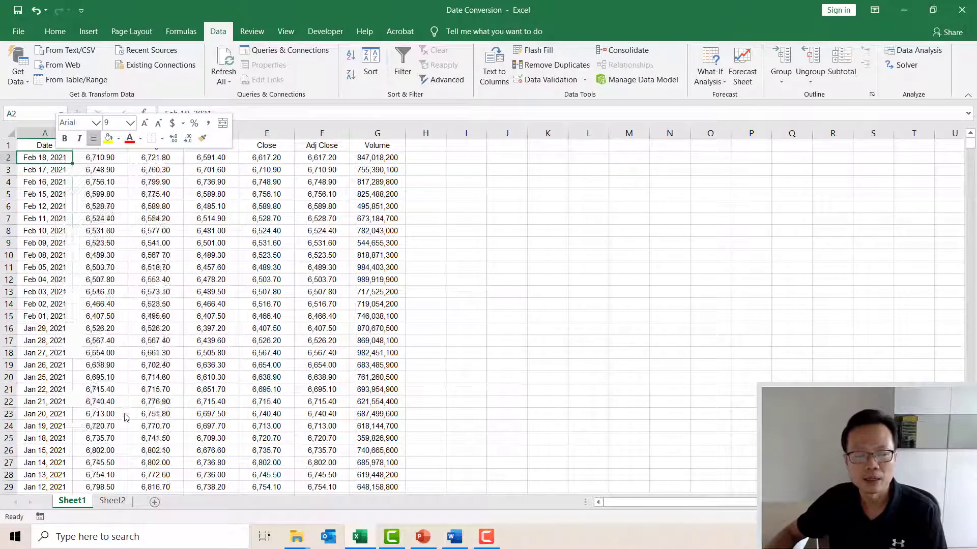
drag(444, 176, 501, 115)
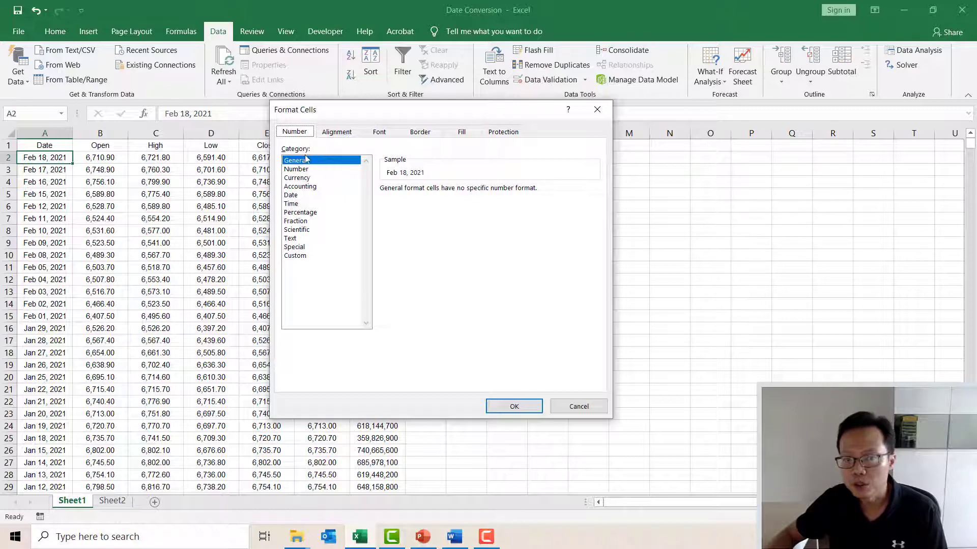
click(300, 197)
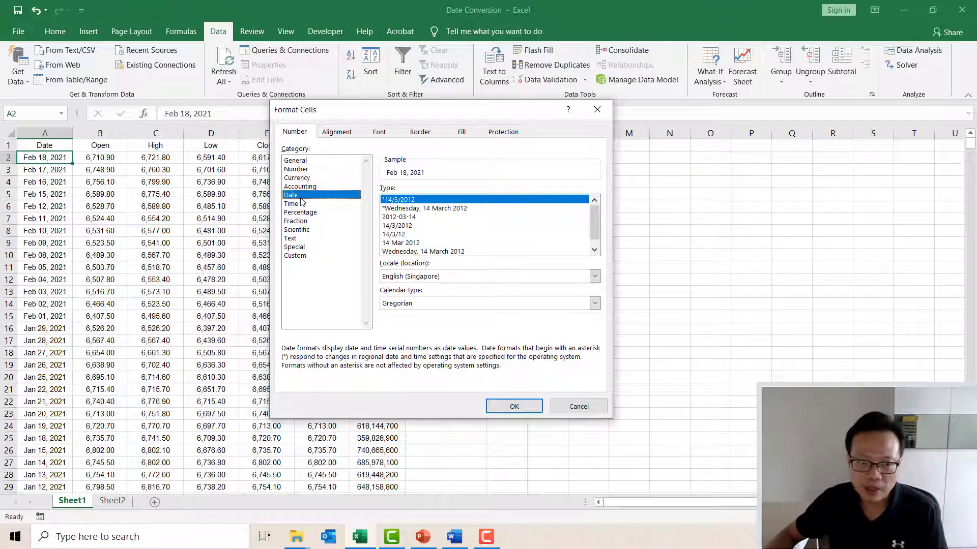
click(297, 169)
click(514, 406)
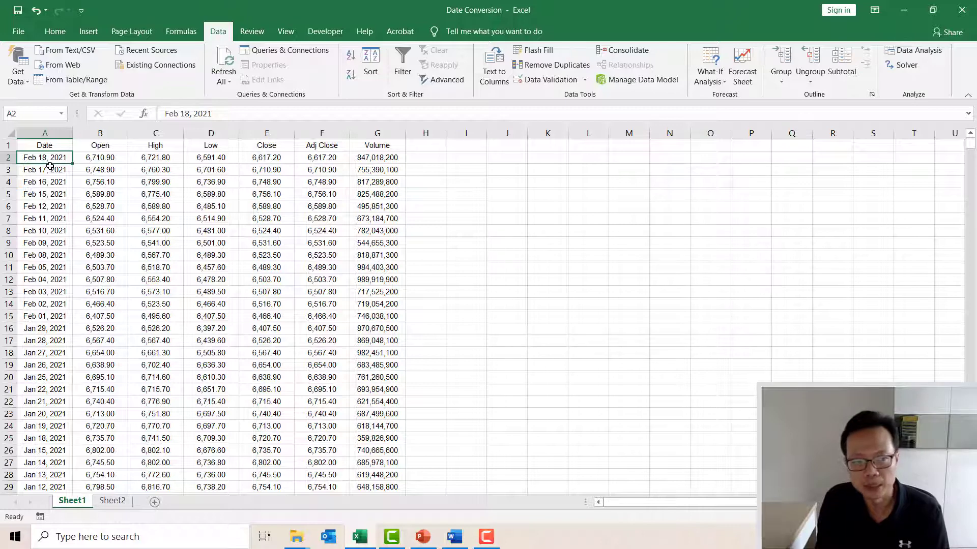
- Enter 18/02/2021 in cell A2 as a test date and undo the changes made to that cell
text(18/)
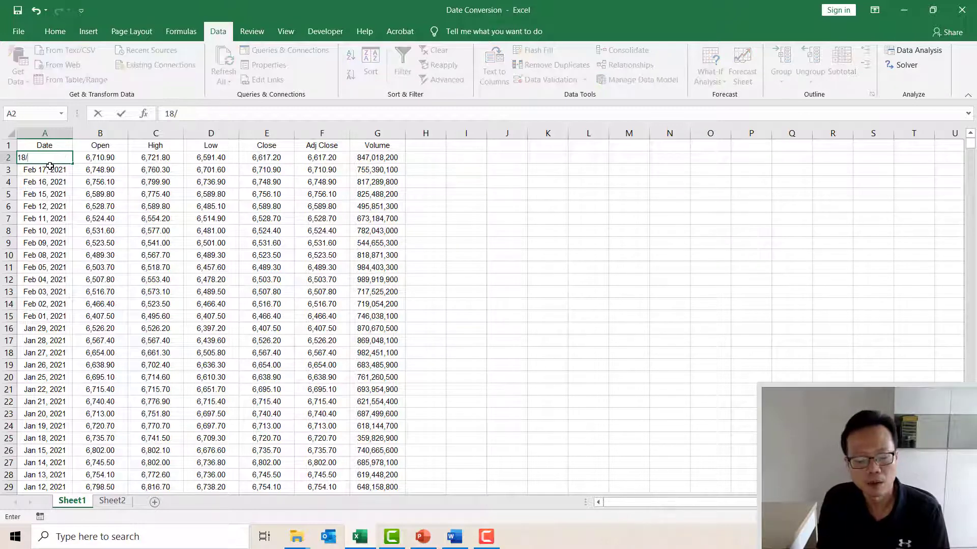
text(02/2021)
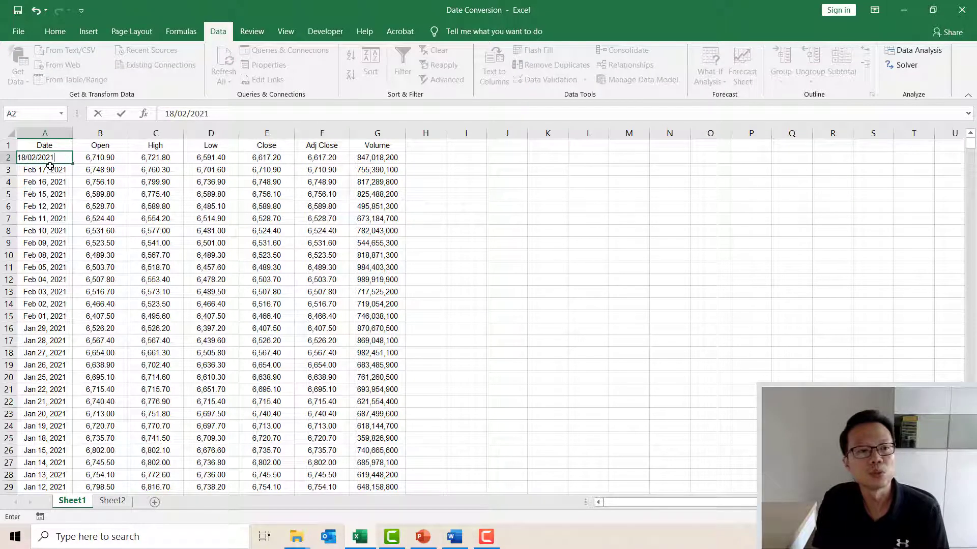
key(Return)
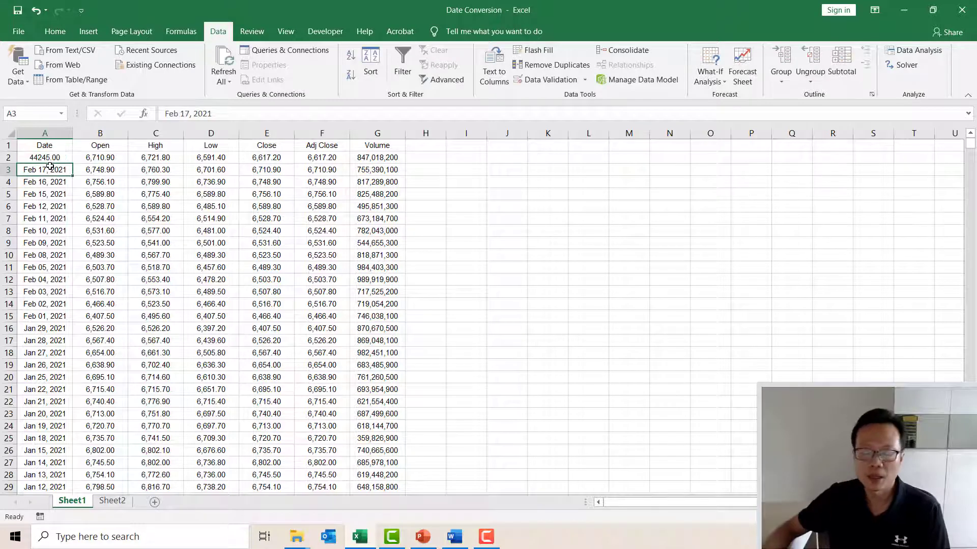
click(62, 158)
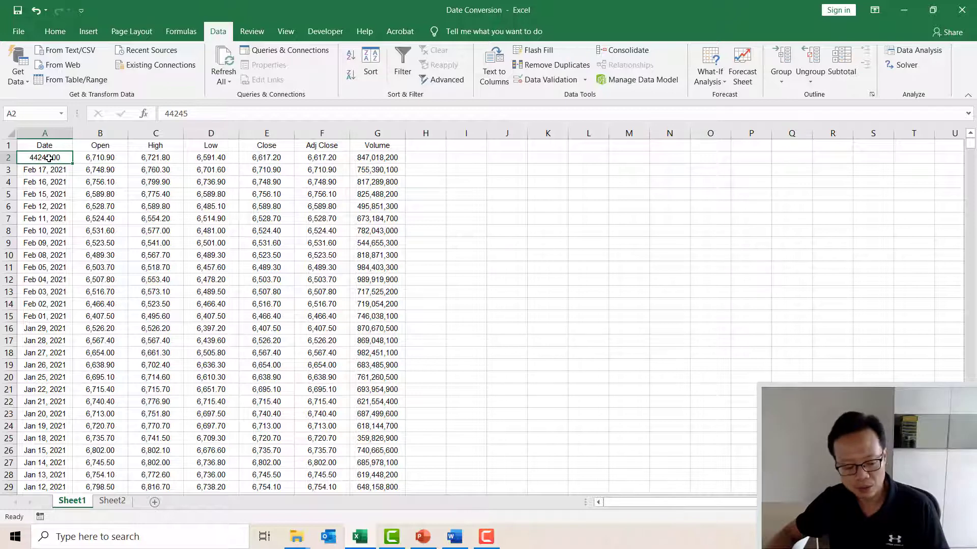
key(ctrl+z)
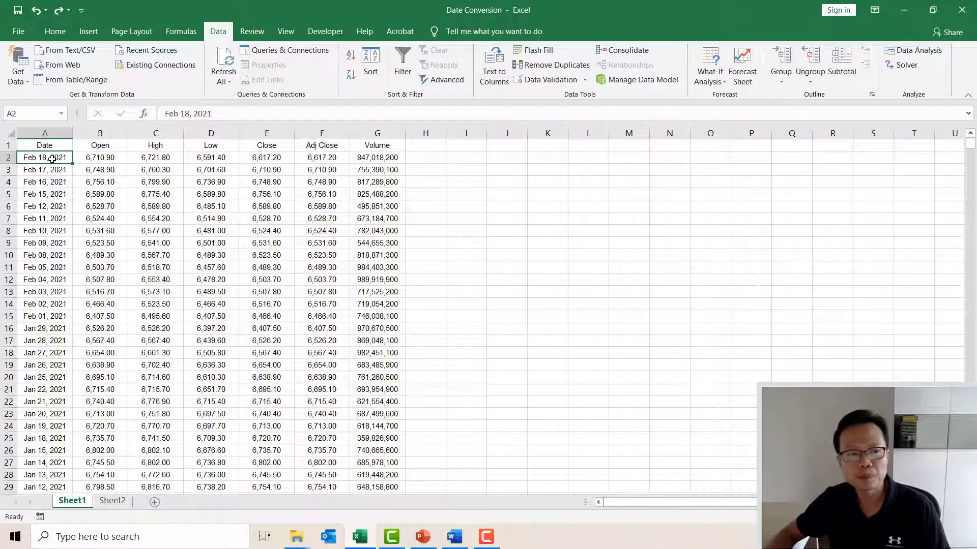
- Check which number format category is assigned to cell A2 and leave it as it is
right_click(52, 158)
click(81, 405)
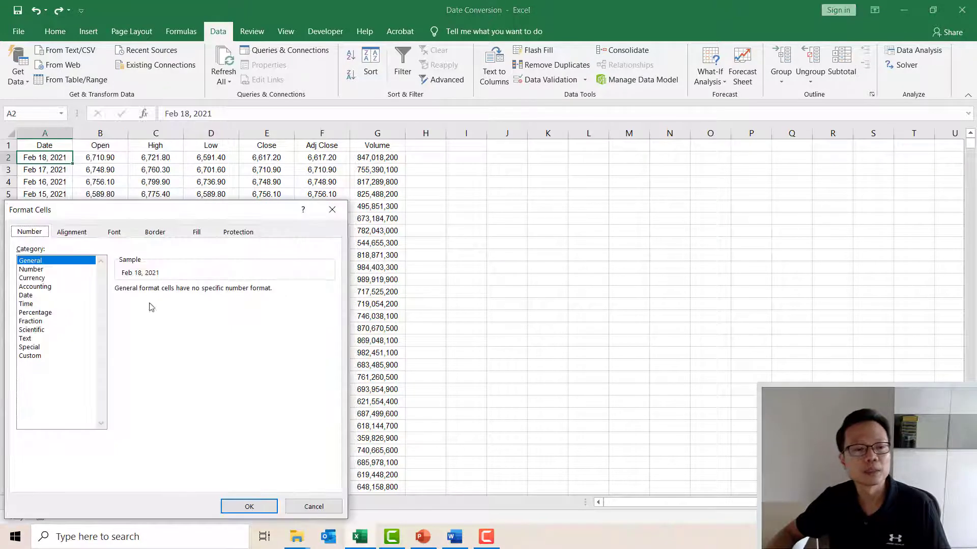
click(238, 503)
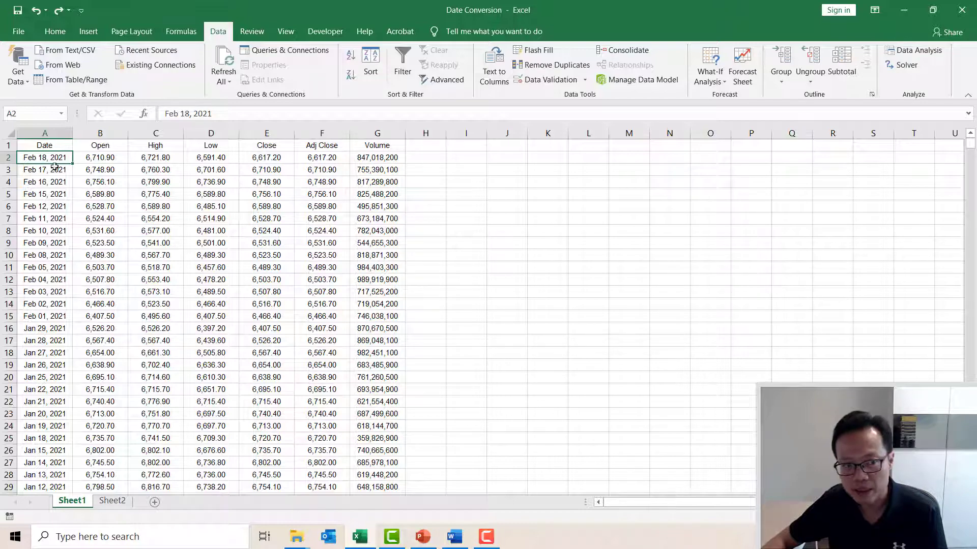
- Try sorting columns A to G in ascending order by the Date column
scroll(57, 195, down, 4)
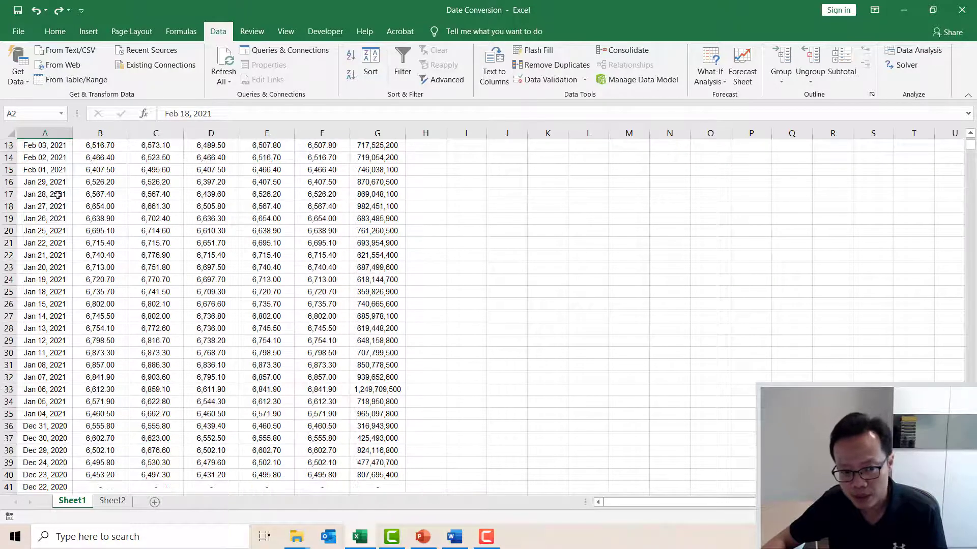
scroll(57, 195, up, 4)
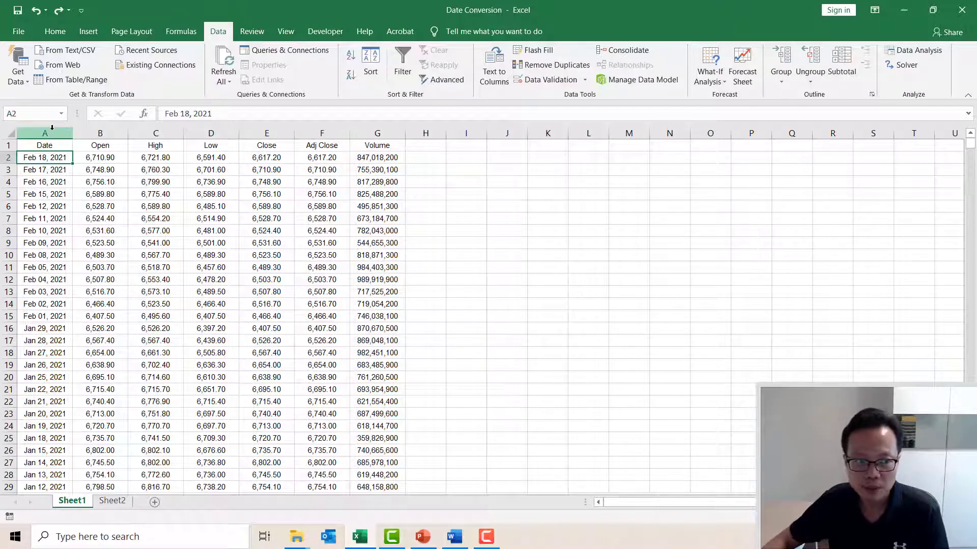
drag(45, 133, 378, 135)
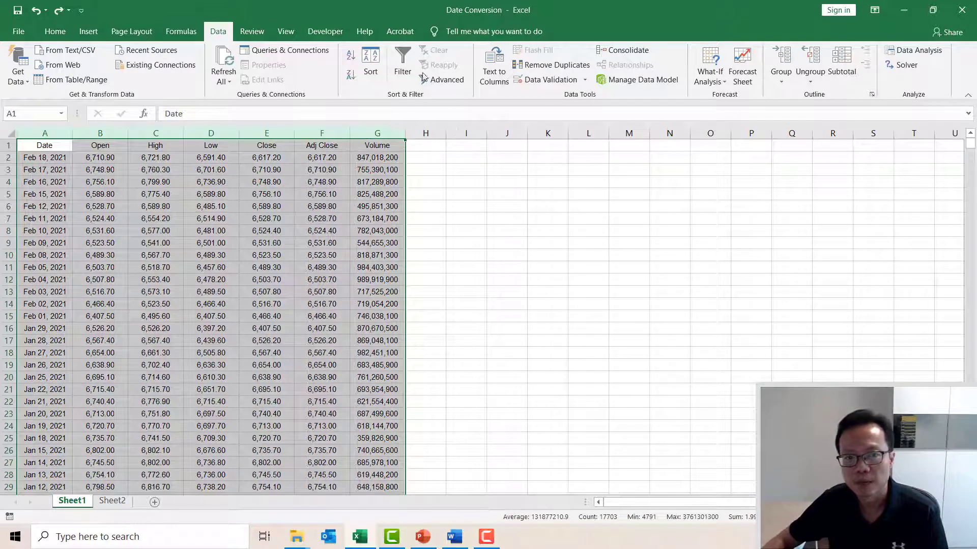
click(350, 58)
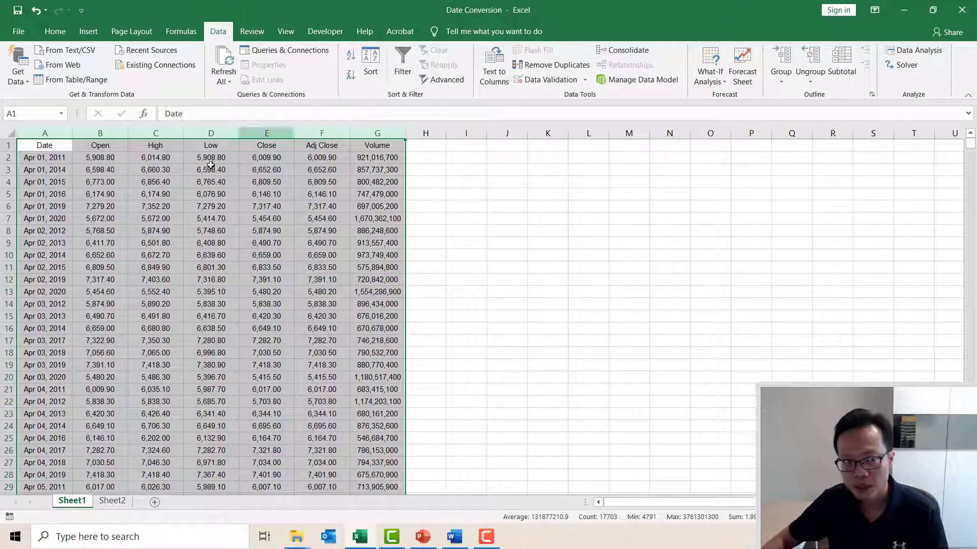
- Examine the order of the sorted entries in the Date column for chronological correctness
click(5, 158)
click(38, 169)
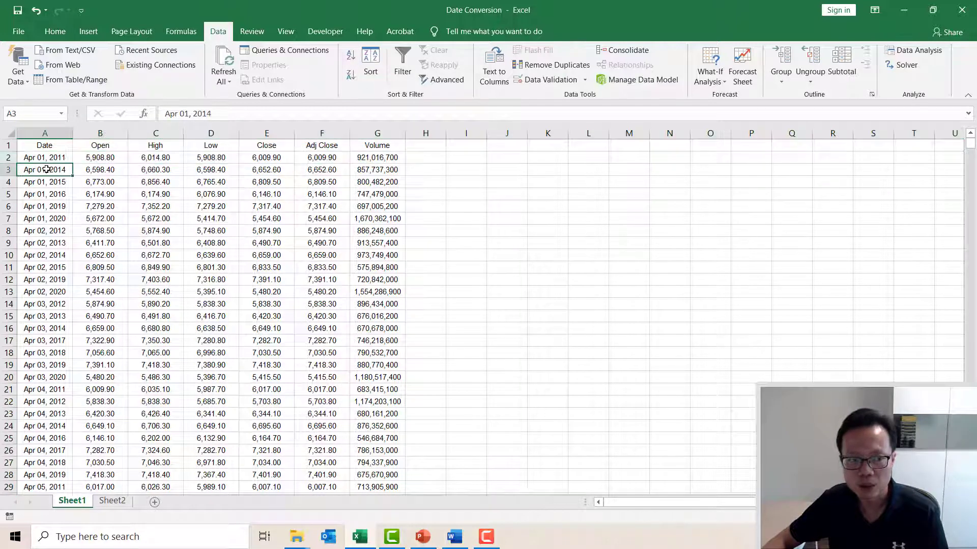
click(46, 191)
click(45, 209)
click(45, 229)
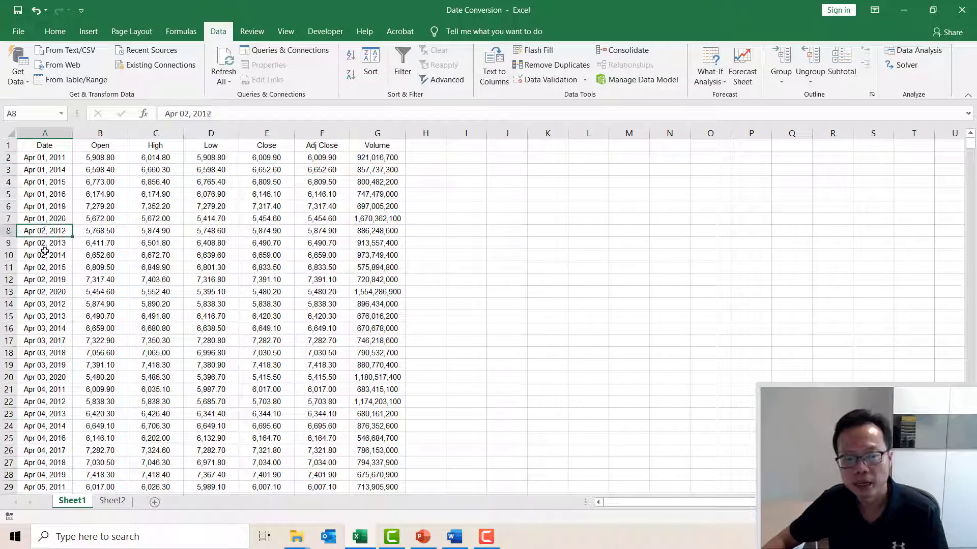
click(45, 256)
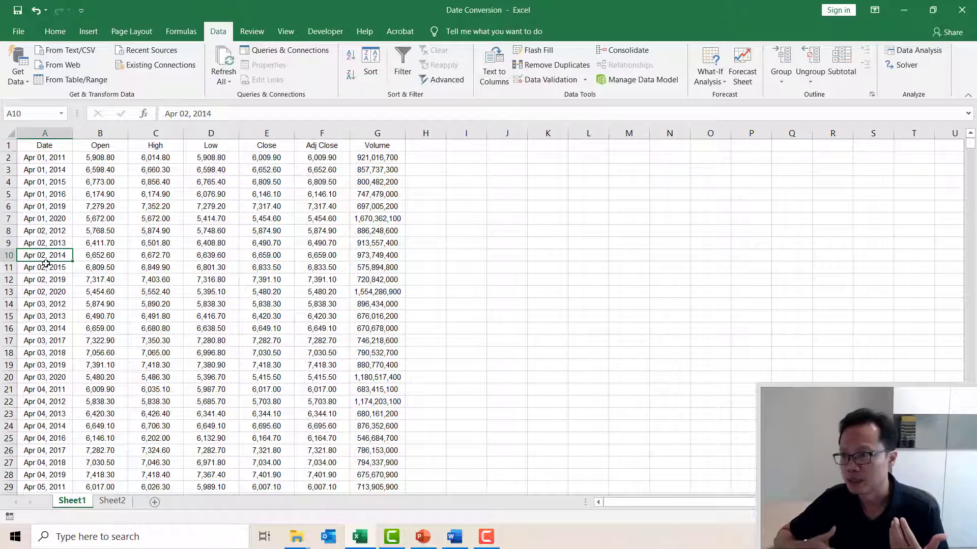
click(48, 158)
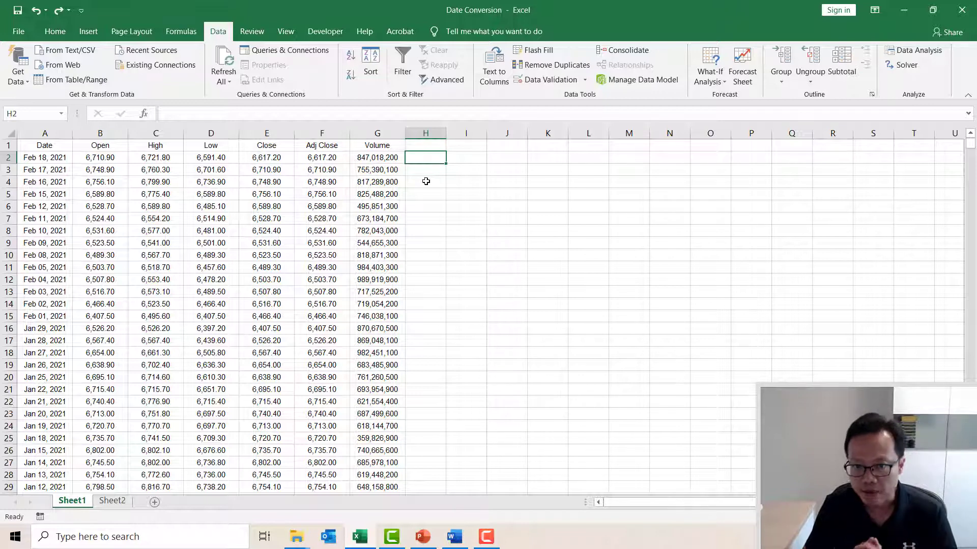
- Try converting the first text date with the formula =DATEVALUE(A2) in cell H2
text(=)
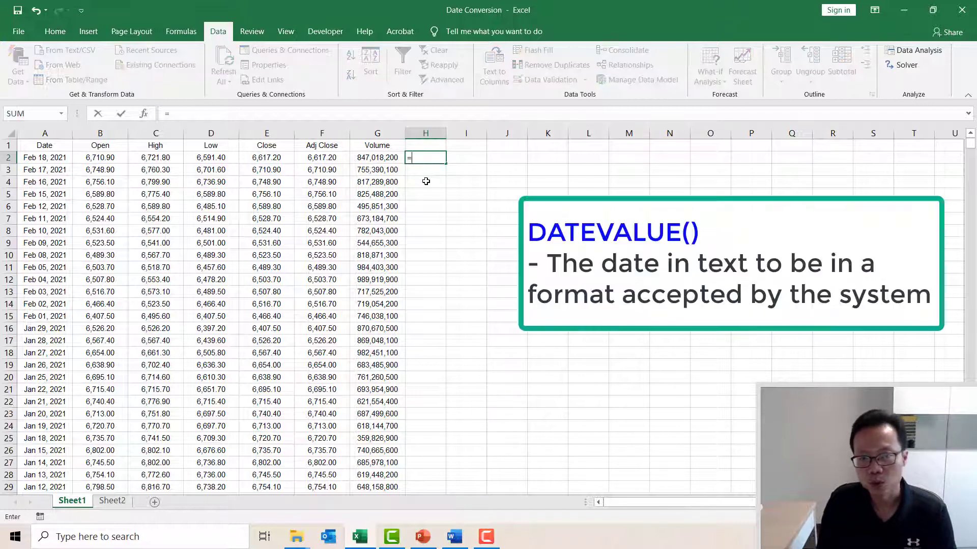
text(datevalue()
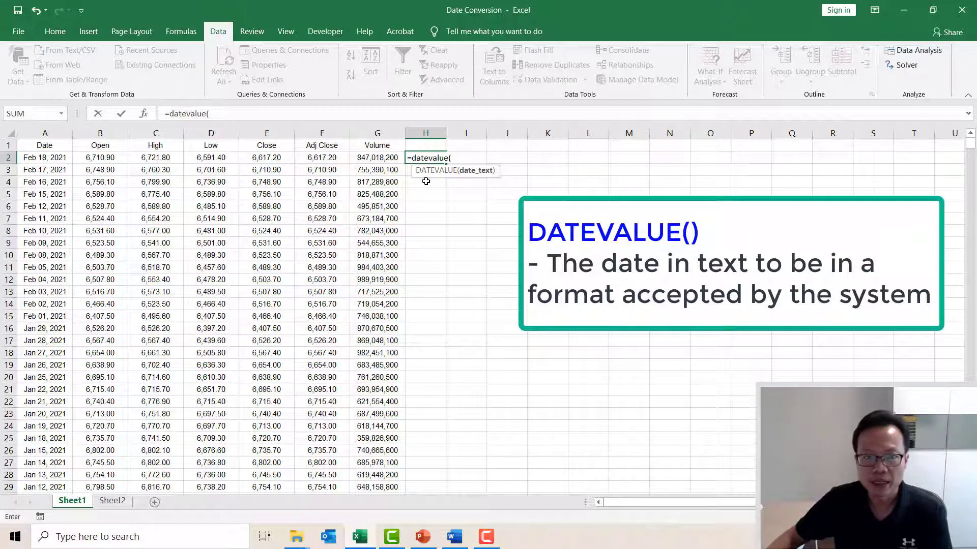
click(54, 157)
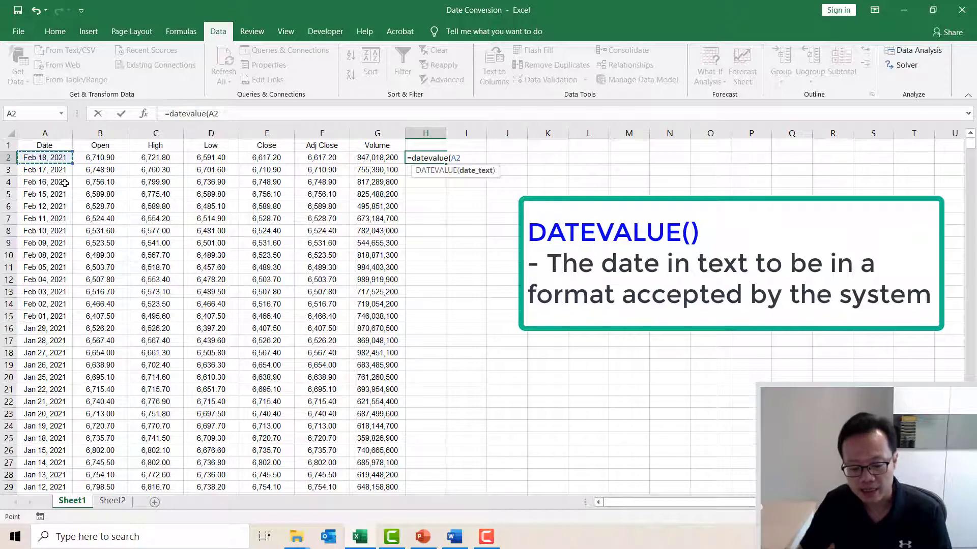
text())
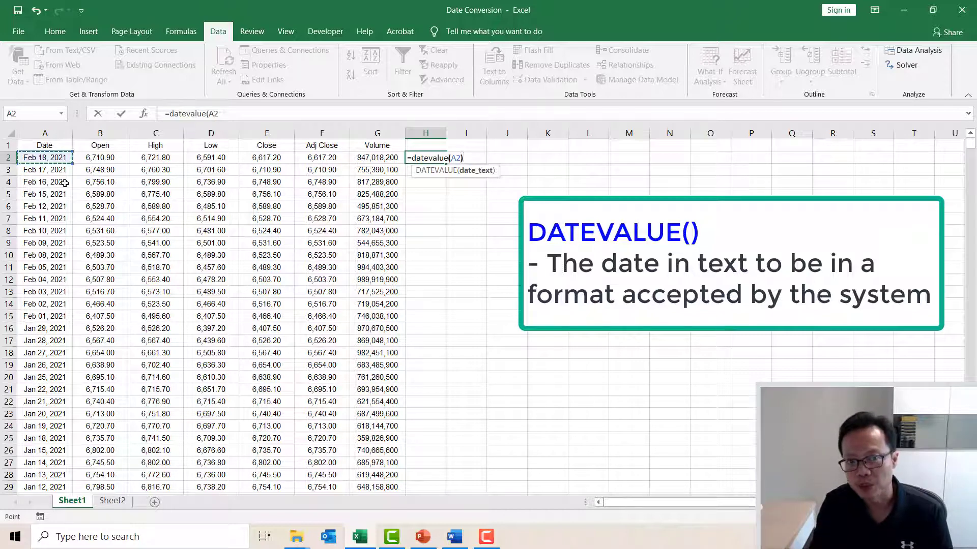
key(Return)
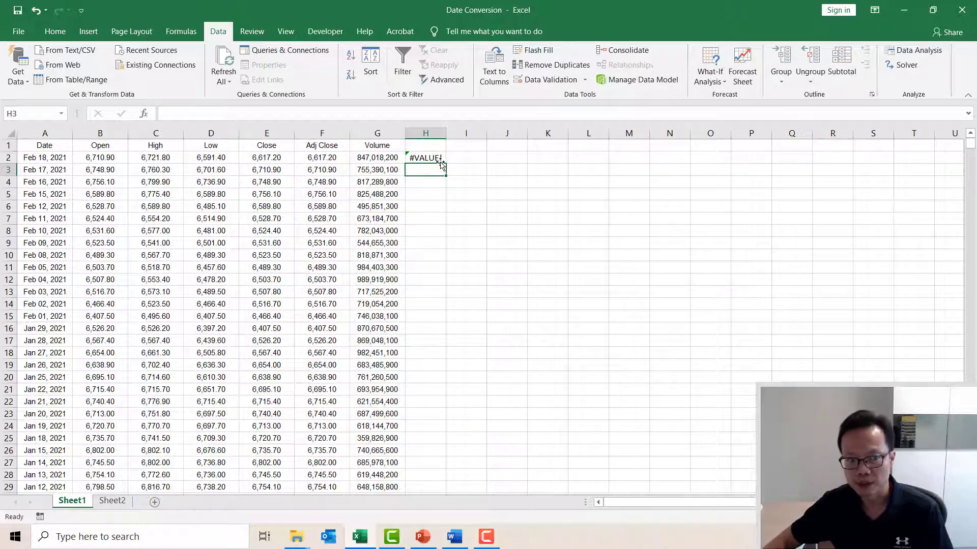
- Replace the date in cell A2 with the text '18 Feb 2021 to test the DATEVALUE formula, and undo the replacement
click(33, 158)
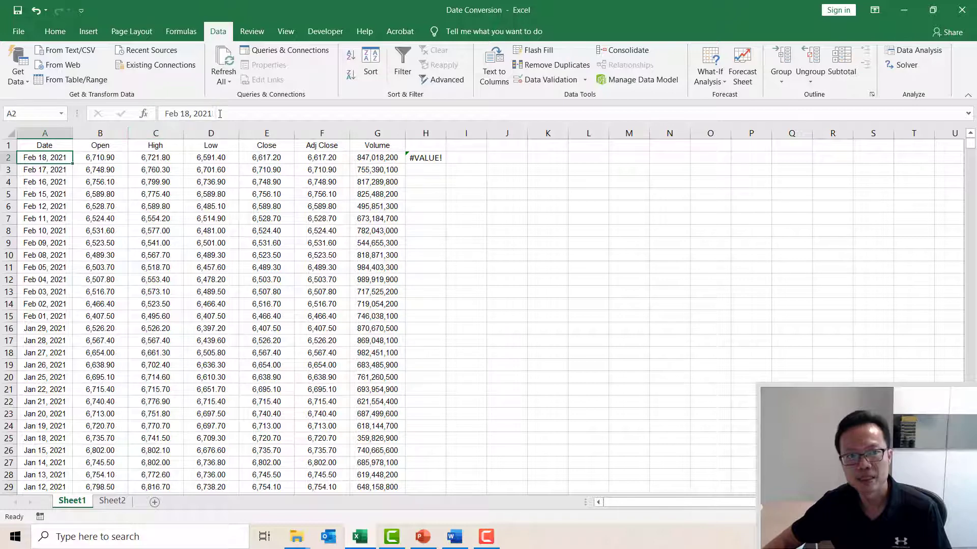
drag(217, 113, 164, 113)
text('18 Feb 2021)
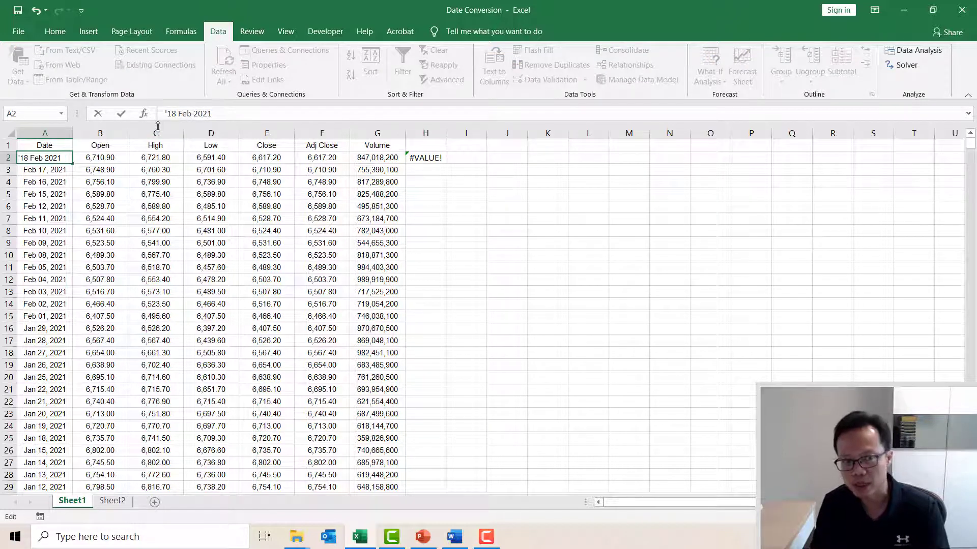
key(Return)
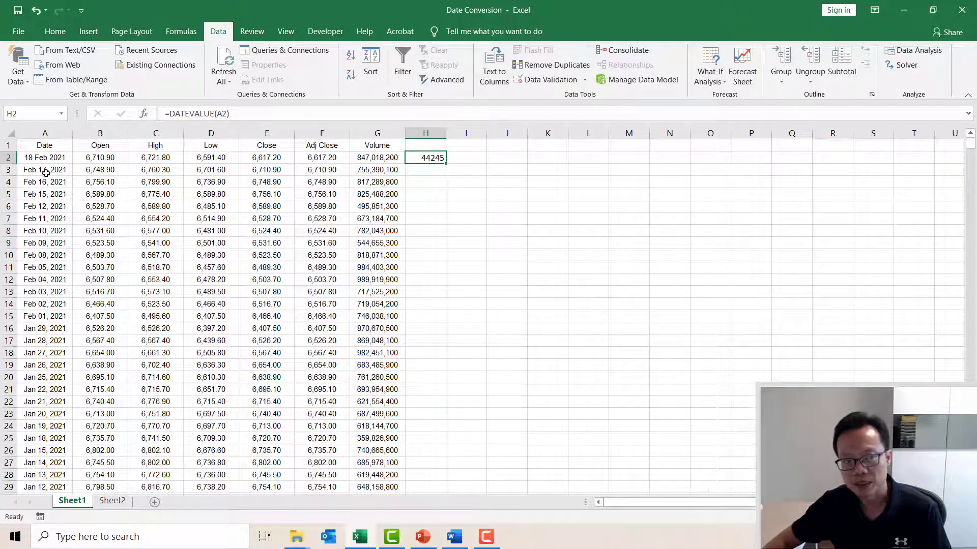
click(26, 159)
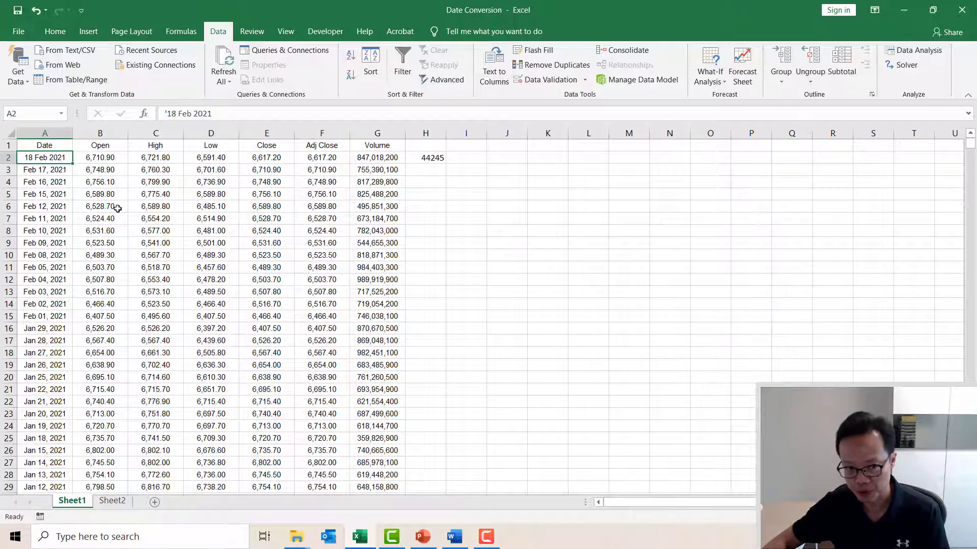
key(ctrl+z)
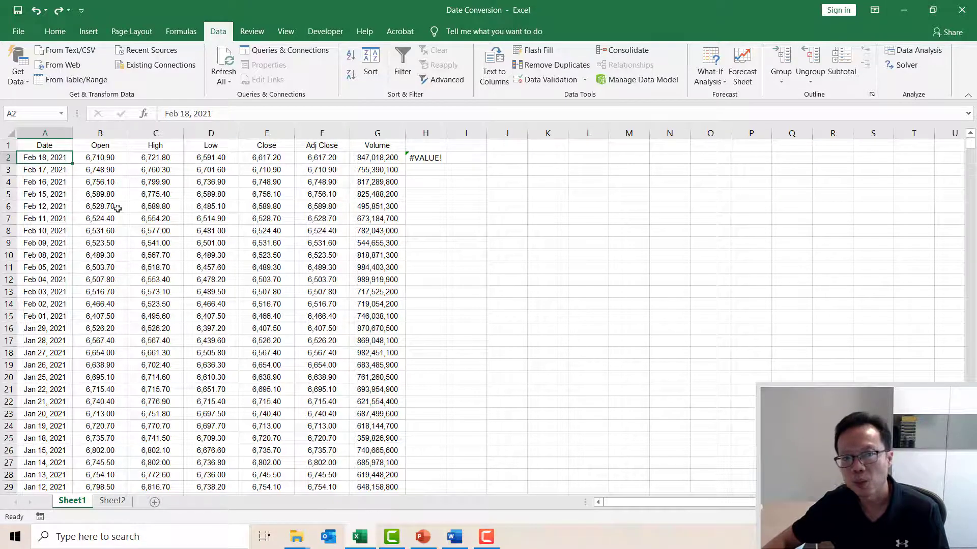
- Clear the DATEVALUE formula from cell H2 and widen column H slightly
click(438, 158)
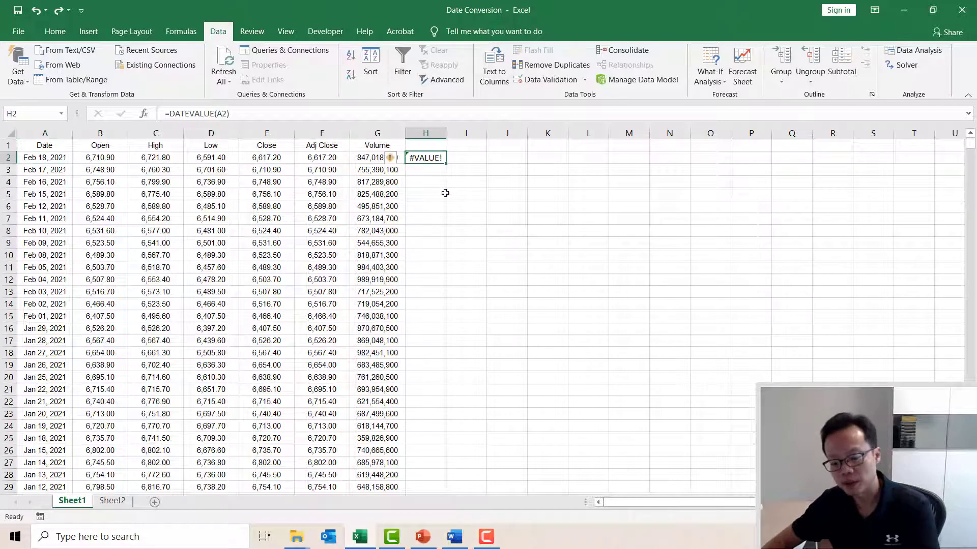
key(Delete)
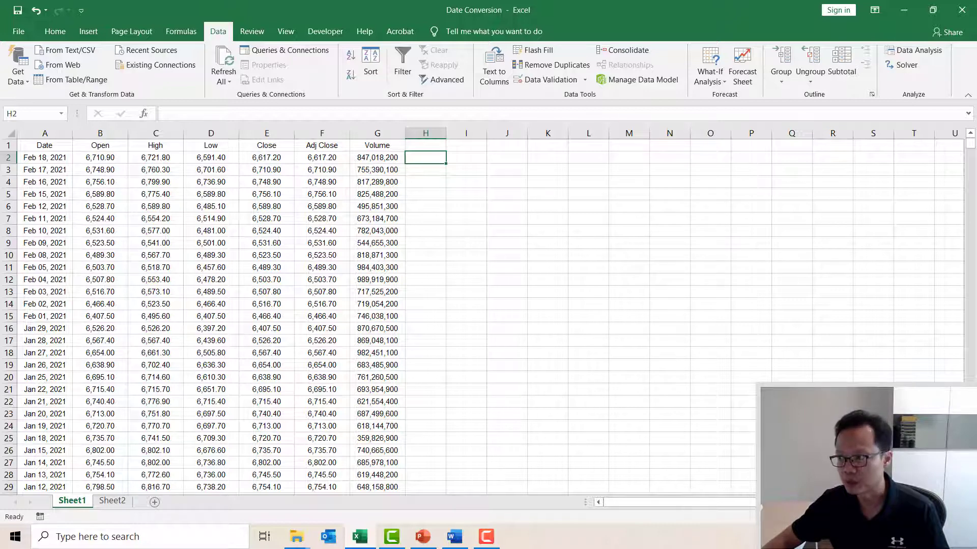
drag(446, 133, 453, 133)
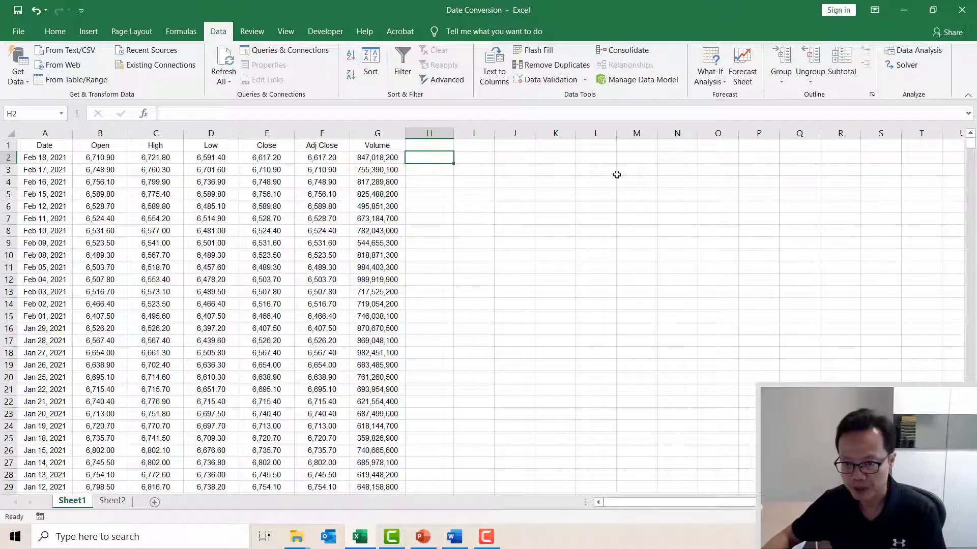
- List the month abbreviations Jan through Dec down cells L2:L13 as the first column of a lookup table
click(604, 158)
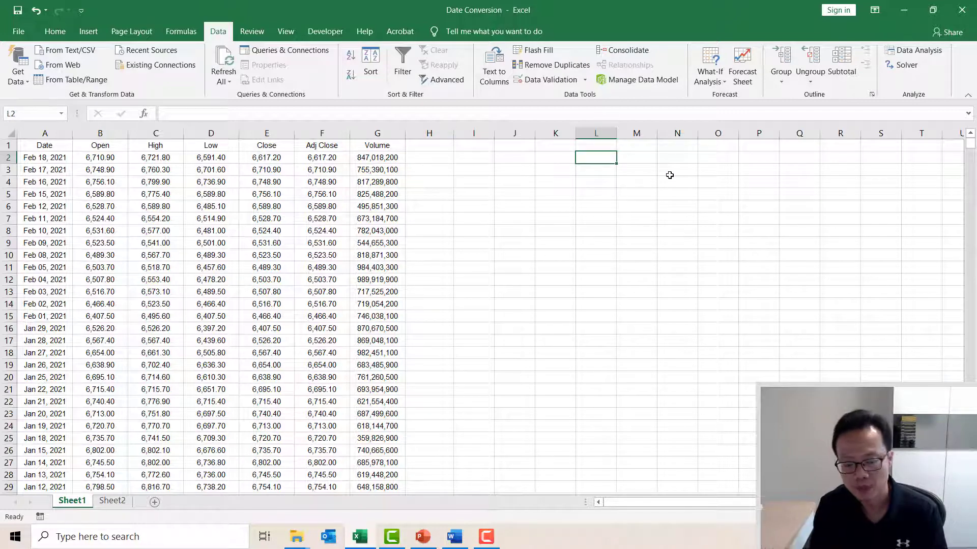
text(Jan)
key(Return)
text(Feb)
key(Return)
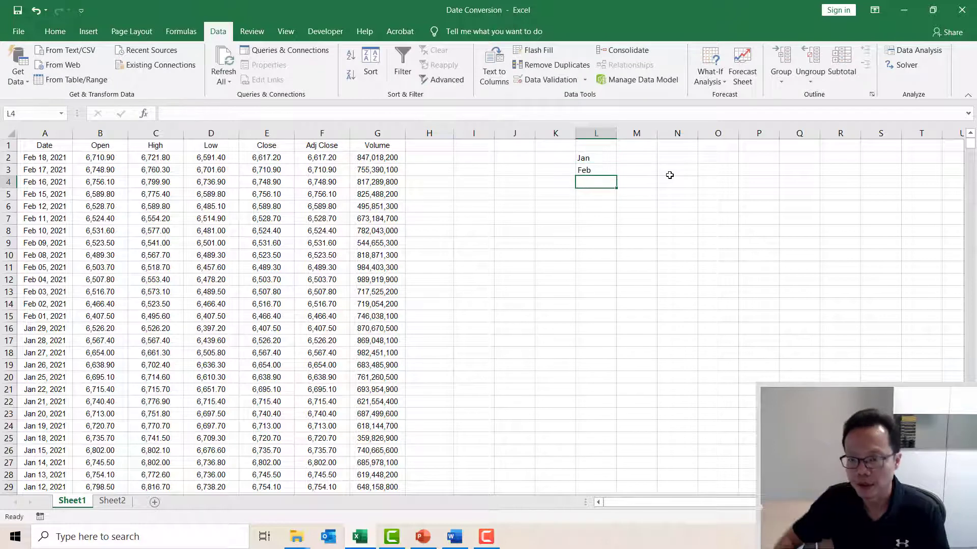
drag(590, 158, 617, 297)
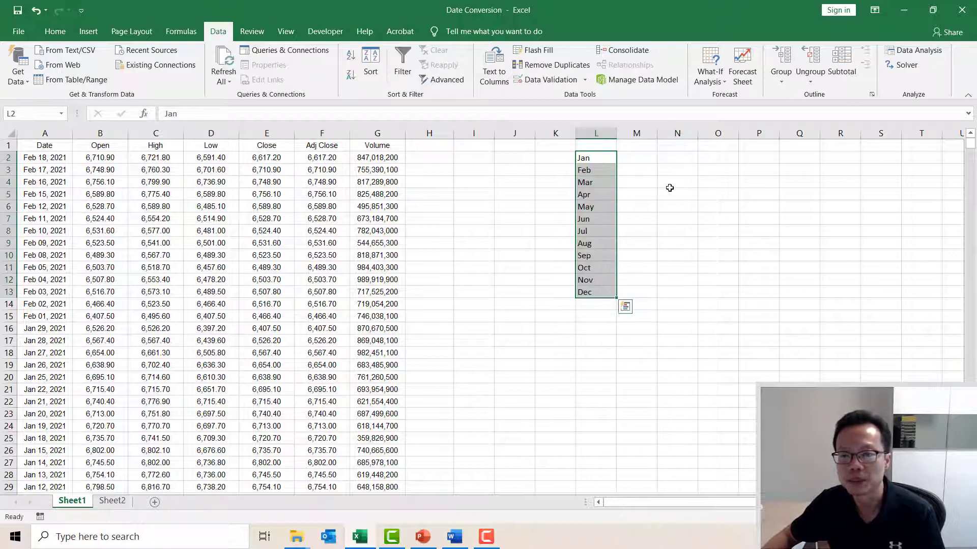
- Number the months 1 to 12 in cells M2:M13 beside their abbreviations by extending the series 1, 2
click(644, 159)
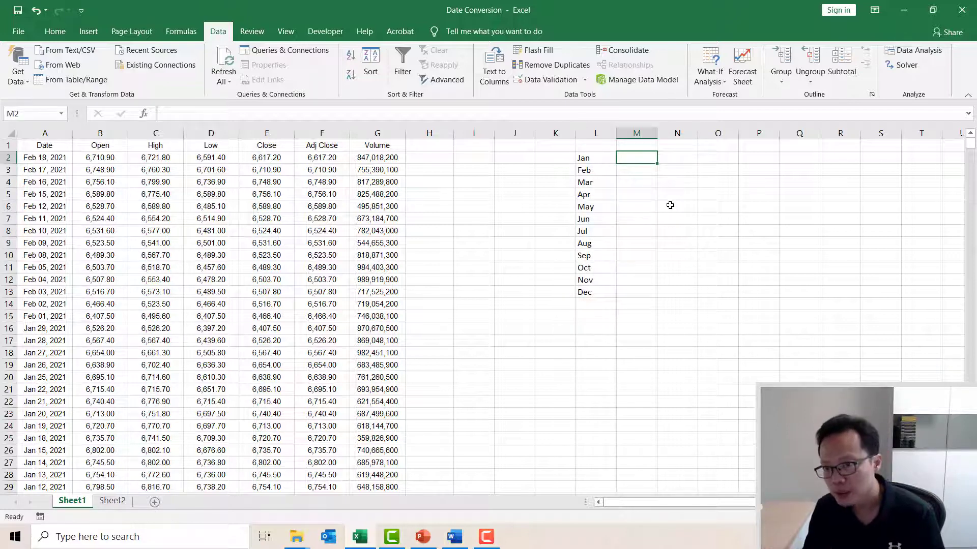
text(1)
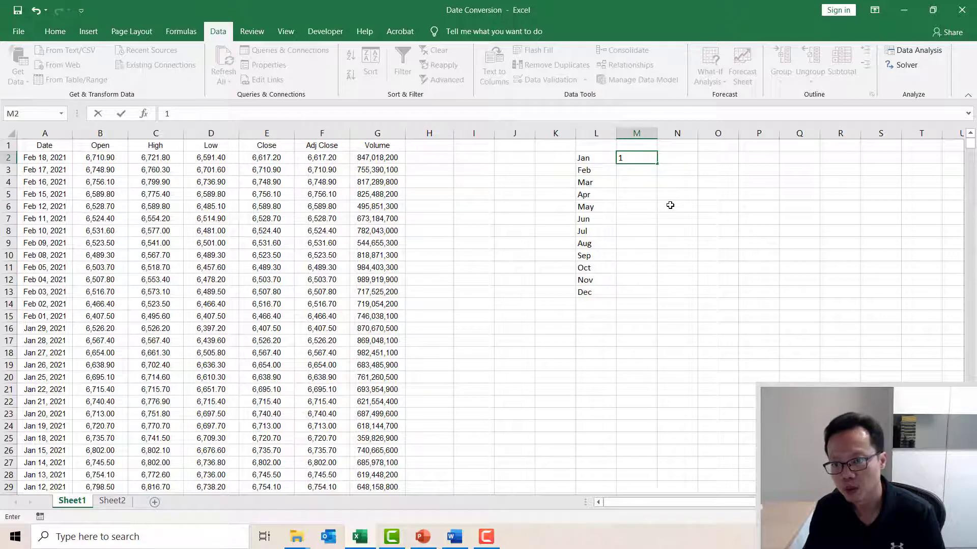
key(Return)
text(2)
key(Return)
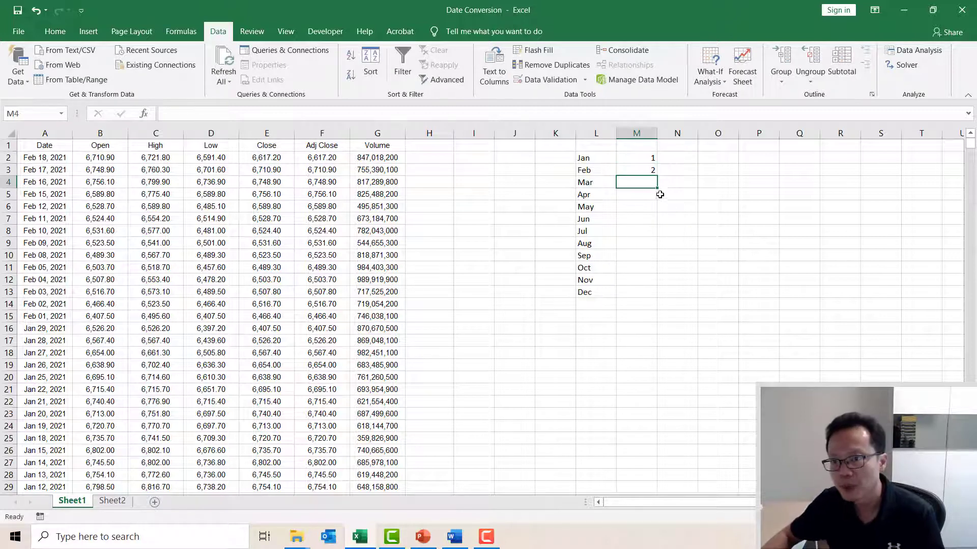
click(643, 158)
drag(643, 159, 642, 170)
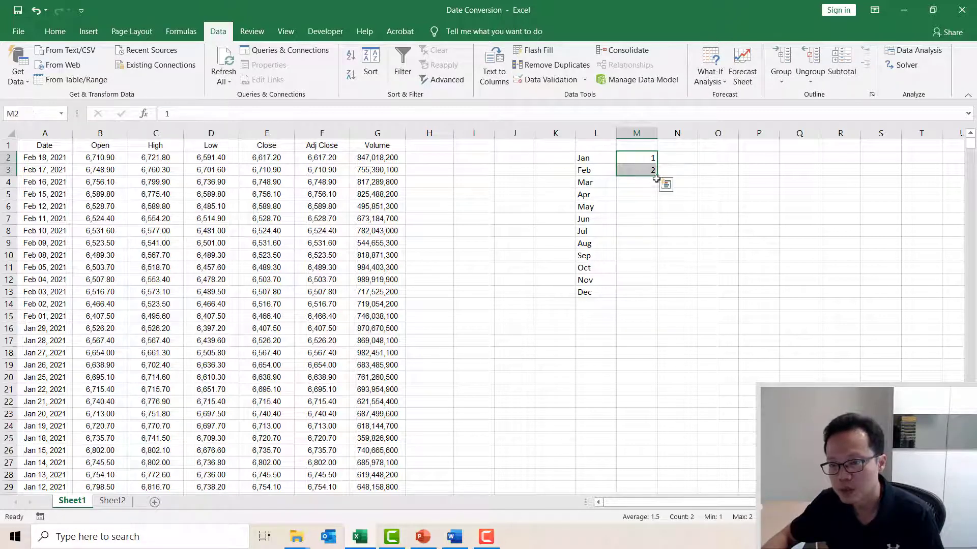
double_click(657, 177)
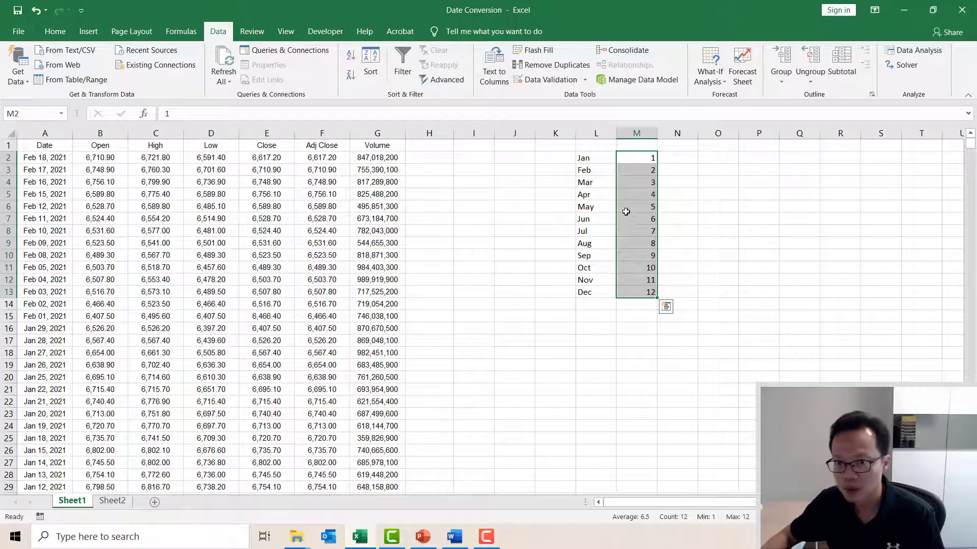
drag(595, 158, 649, 289)
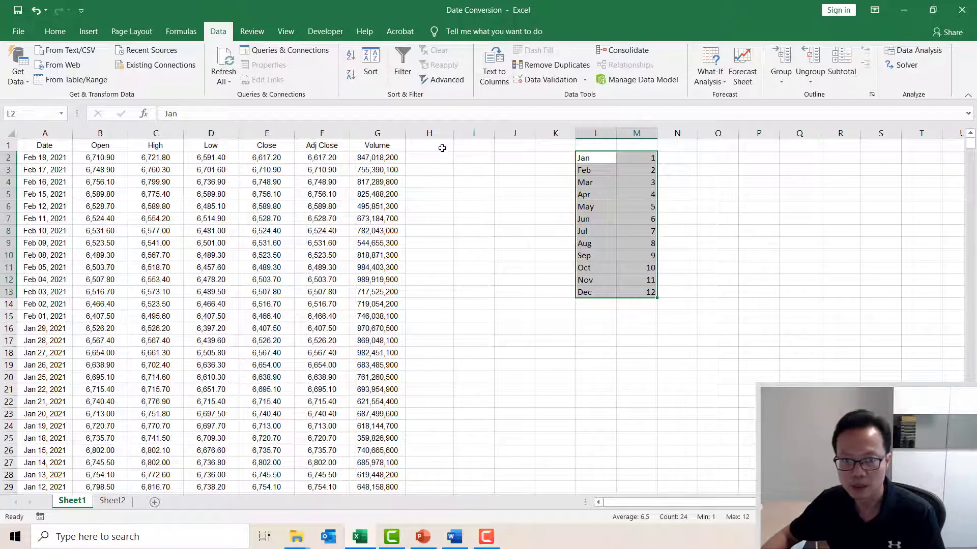
- Start a DATE formula in cell H2 with RIGHT(A2,4) as its year argument
click(438, 131)
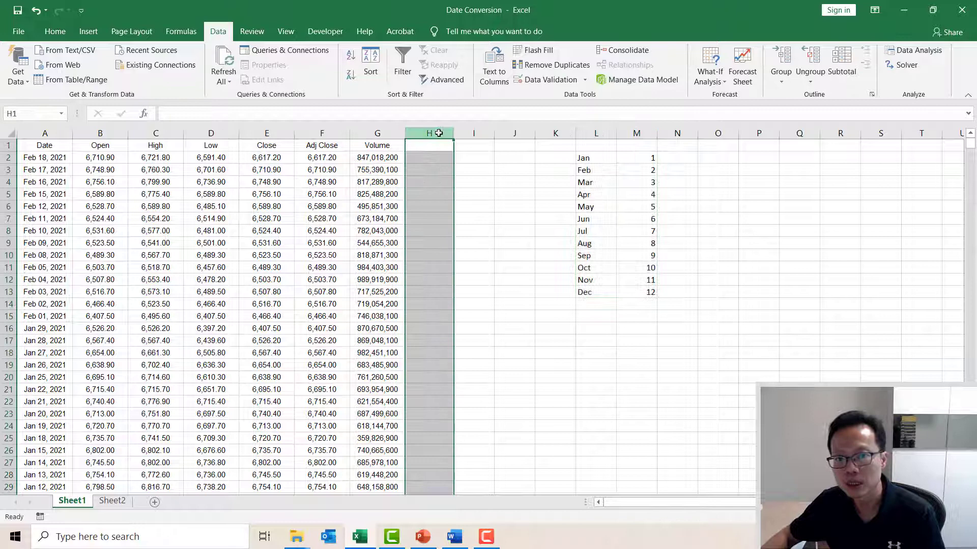
click(440, 161)
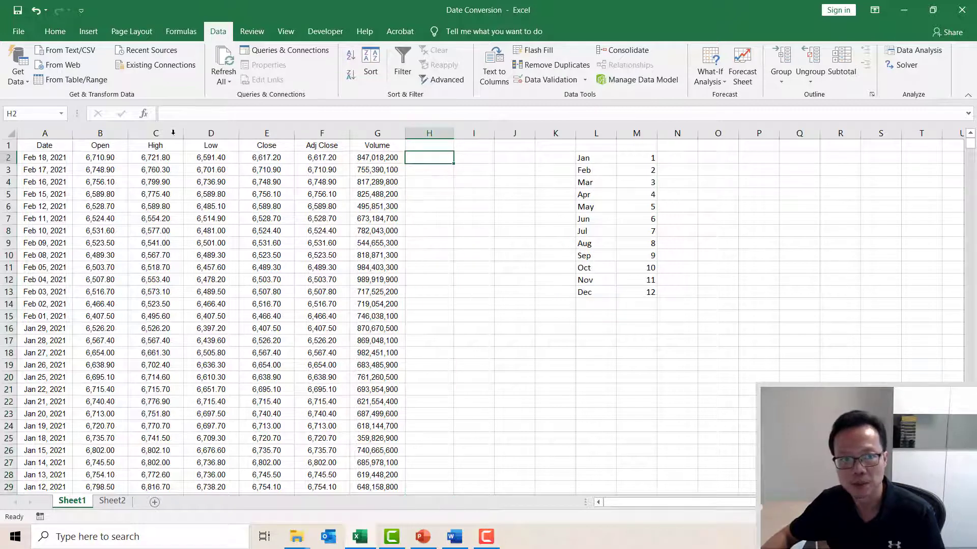
click(170, 114)
text(=DATE()
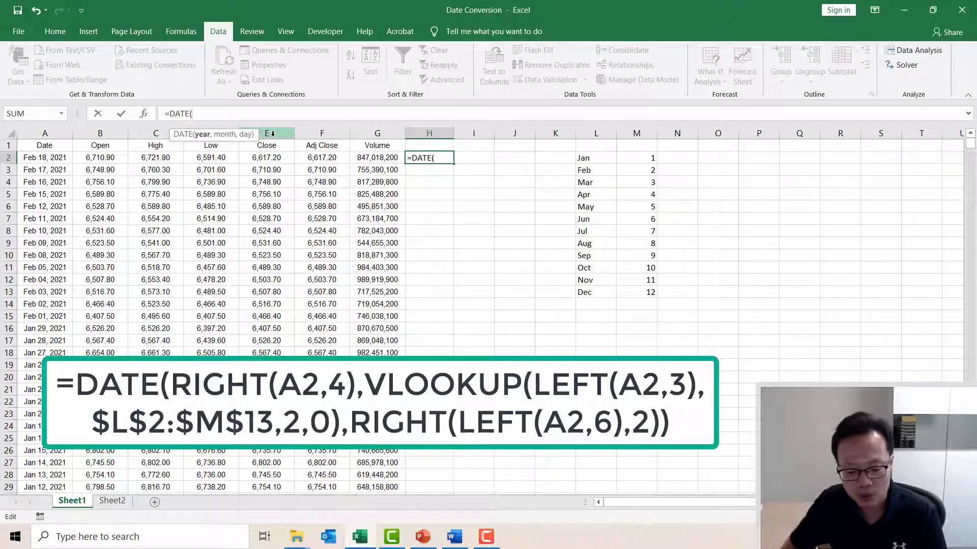
text(RIGHT)
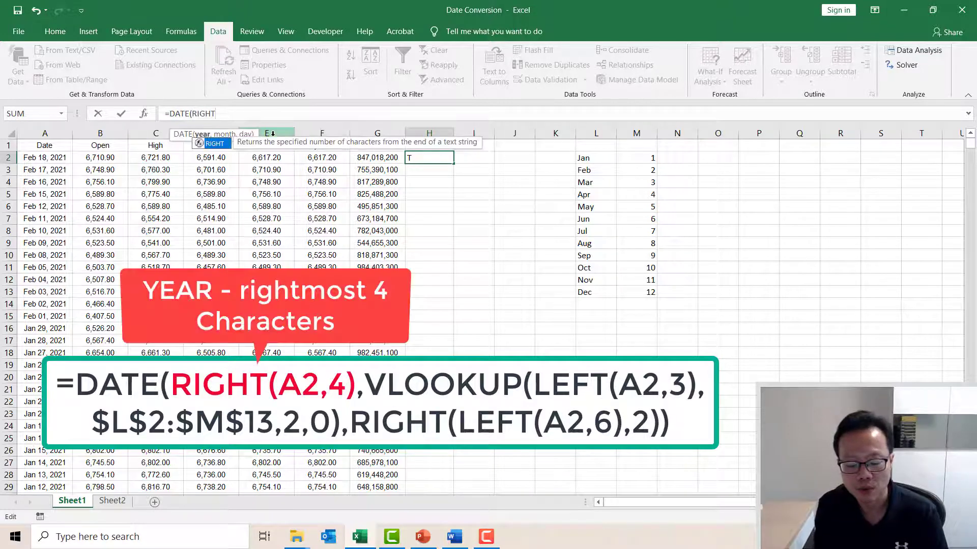
text(()
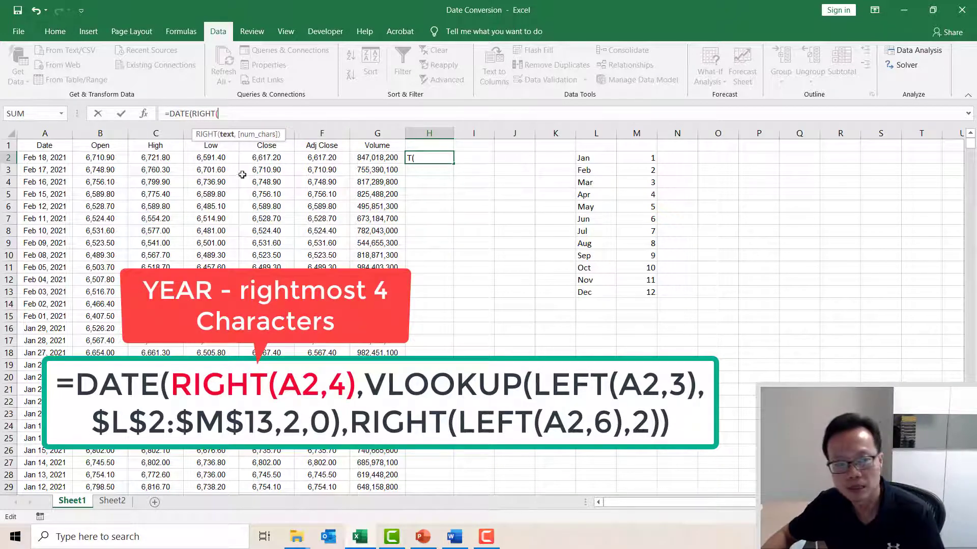
click(54, 158)
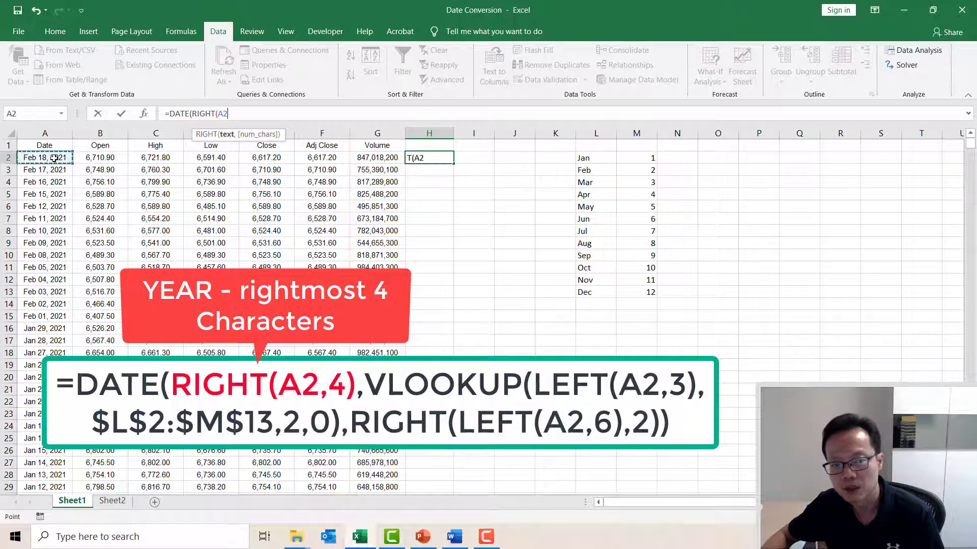
text(,)
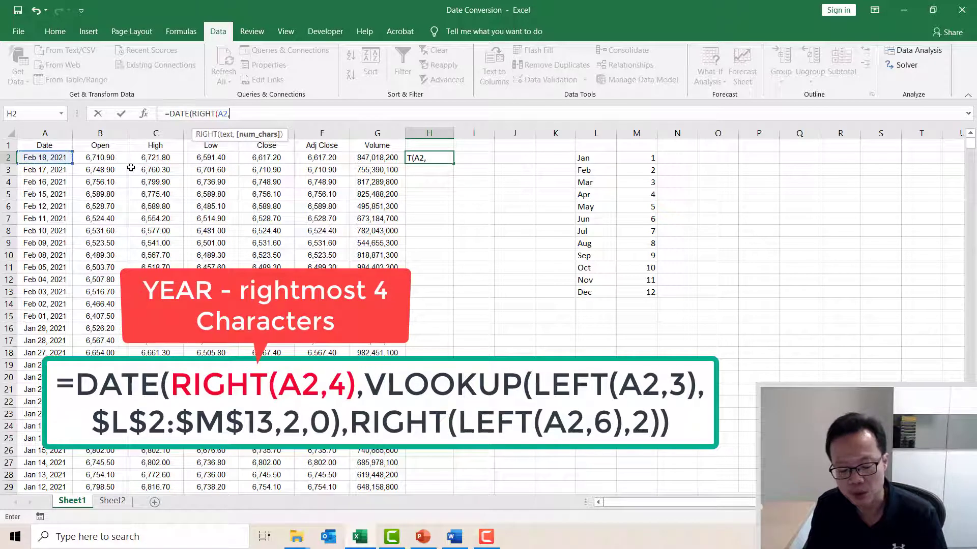
text(4)
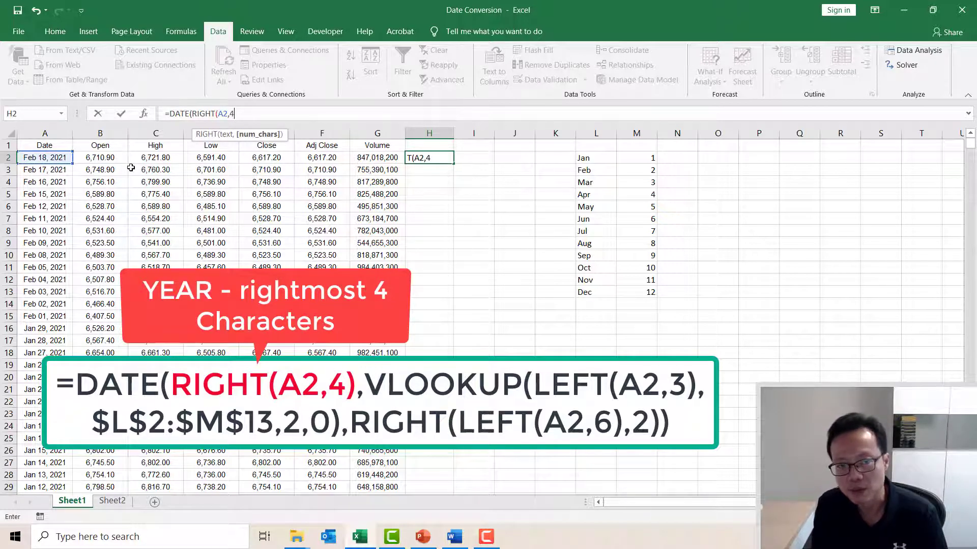
text())
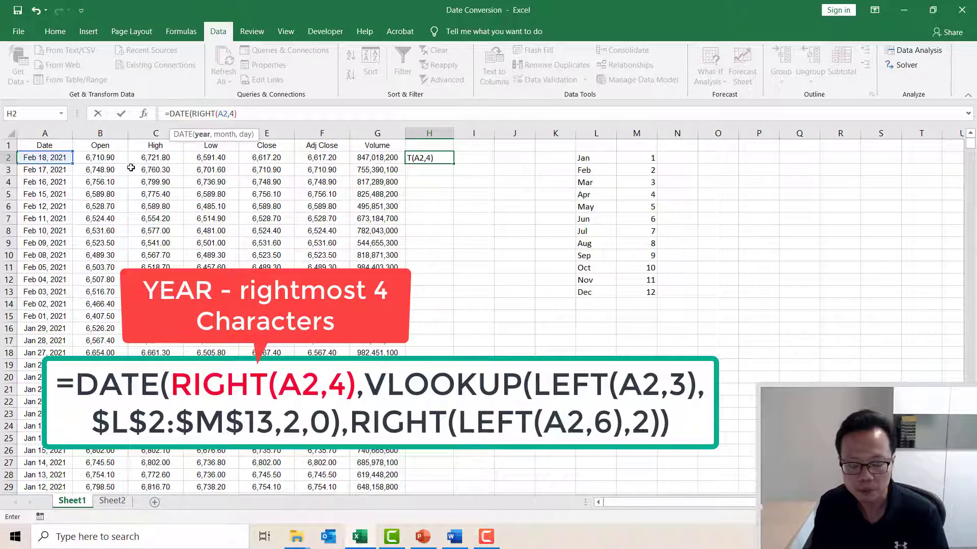
text(,)
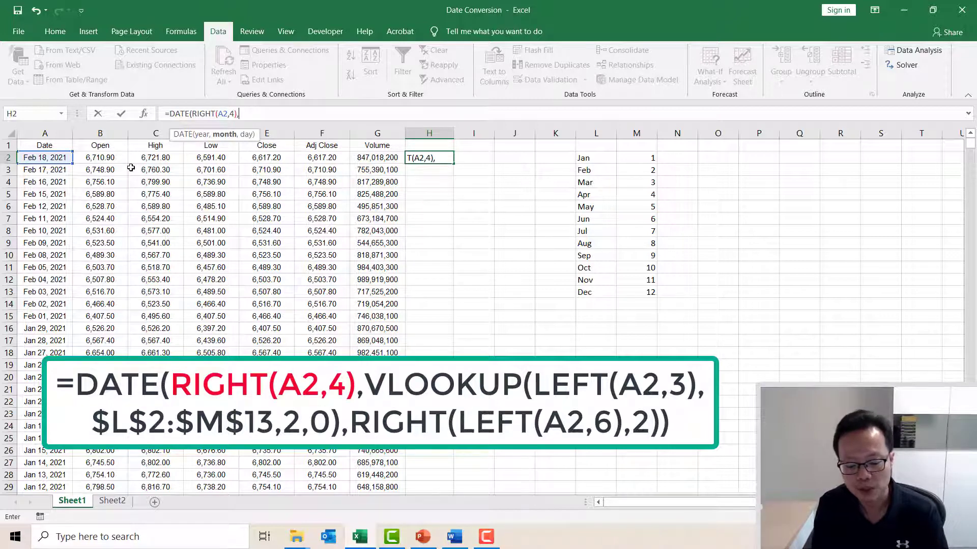
- Begin the DATE formula's month argument with a VLOOKUP that uses LEFT(A2,3) as its lookup value
text(VLOO)
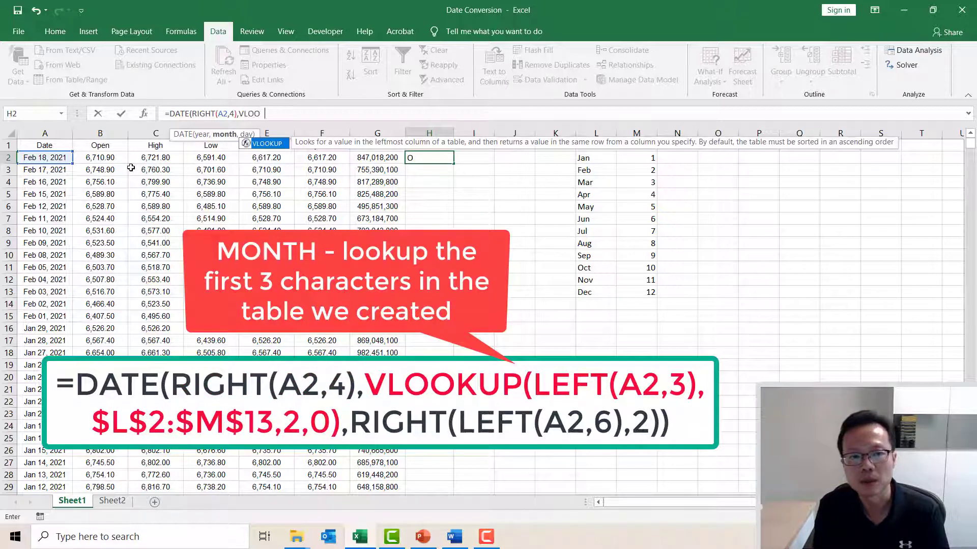
text(KUP()
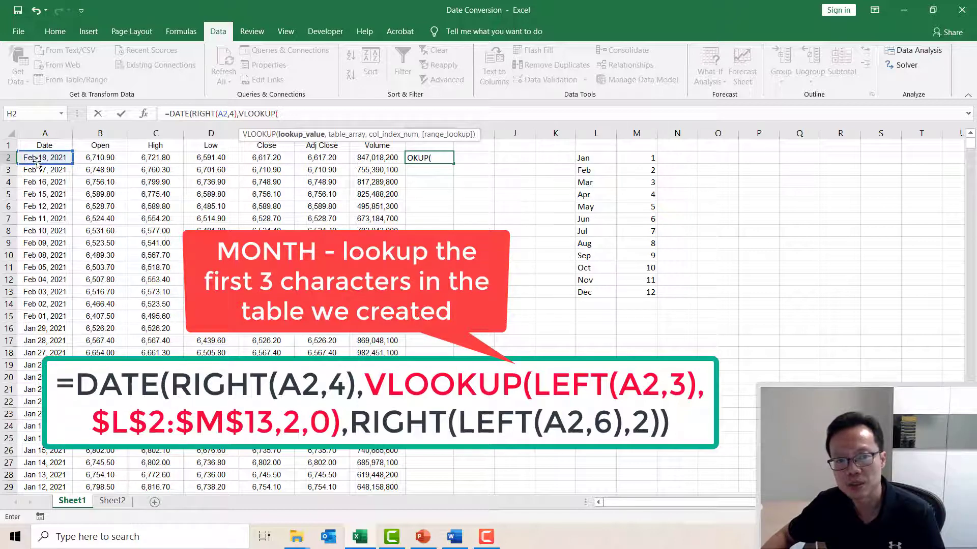
text(EFT()
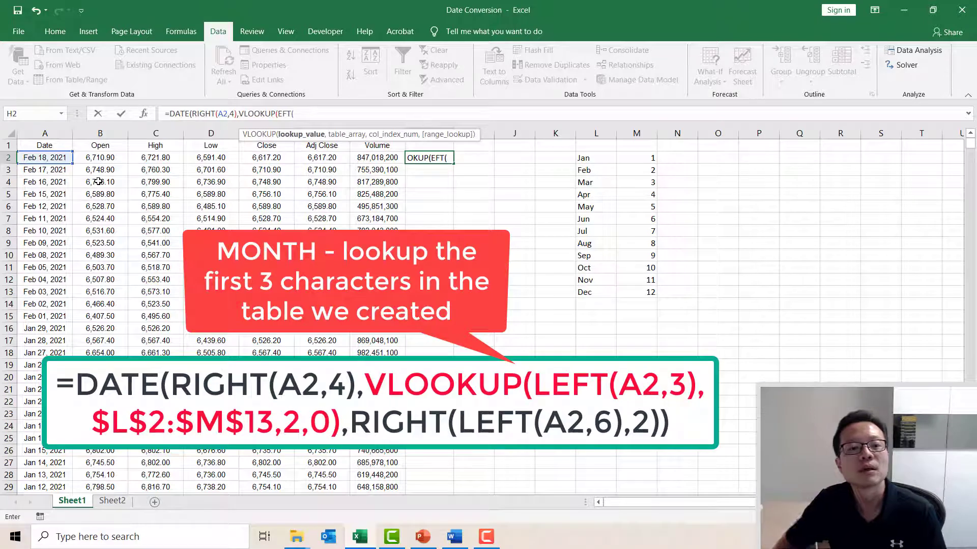
key(BackSpace)
key(BackSpace)
key(BackSpace)
key(BackSpace)
text(LEFT)
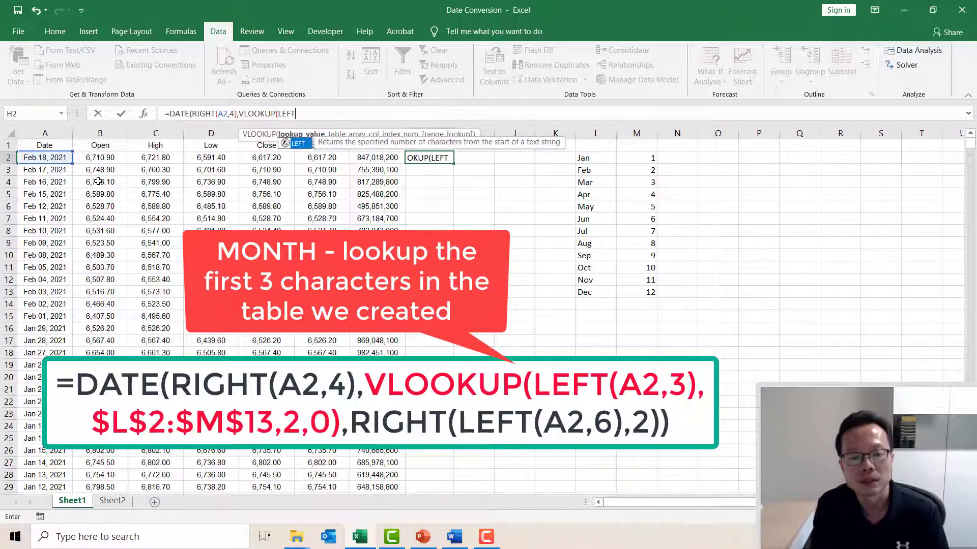
text(()
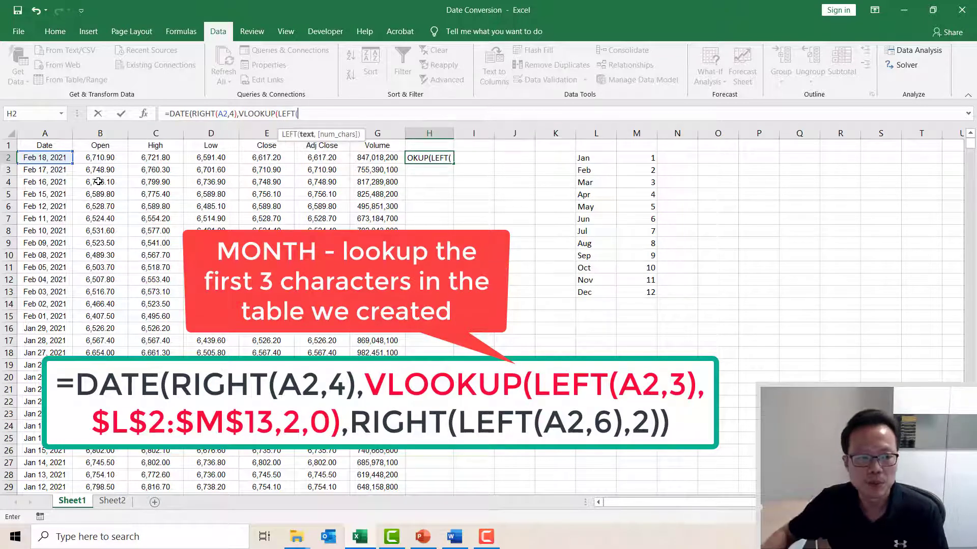
click(43, 158)
text(,3)
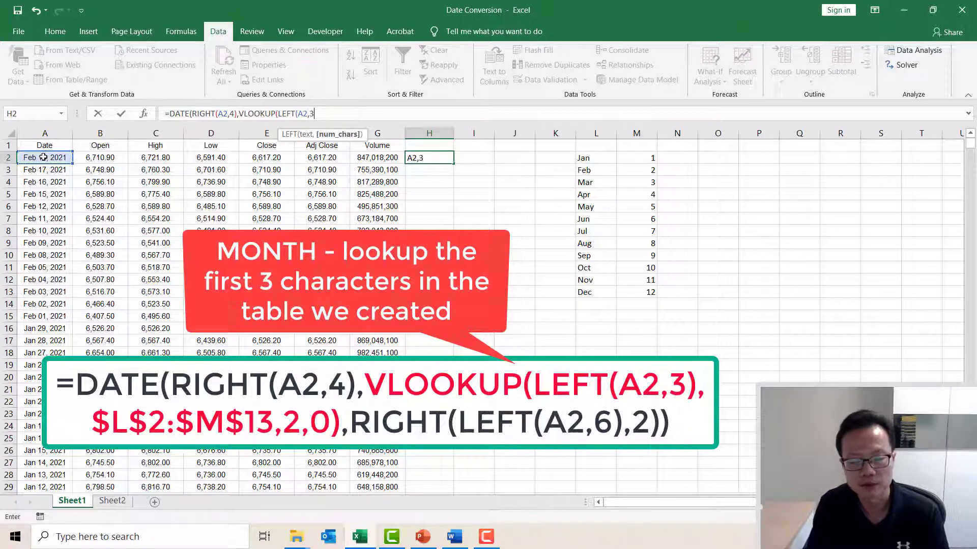
text())
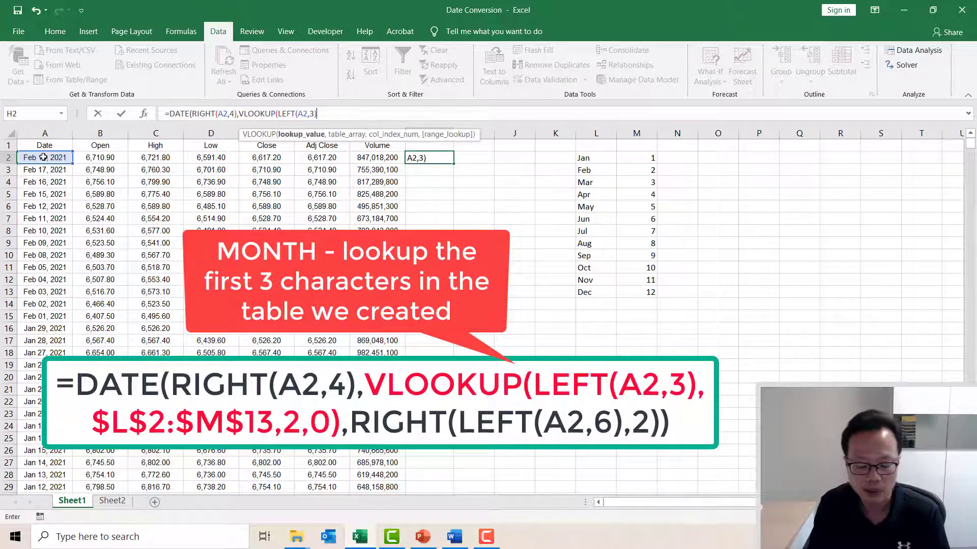
text(,)
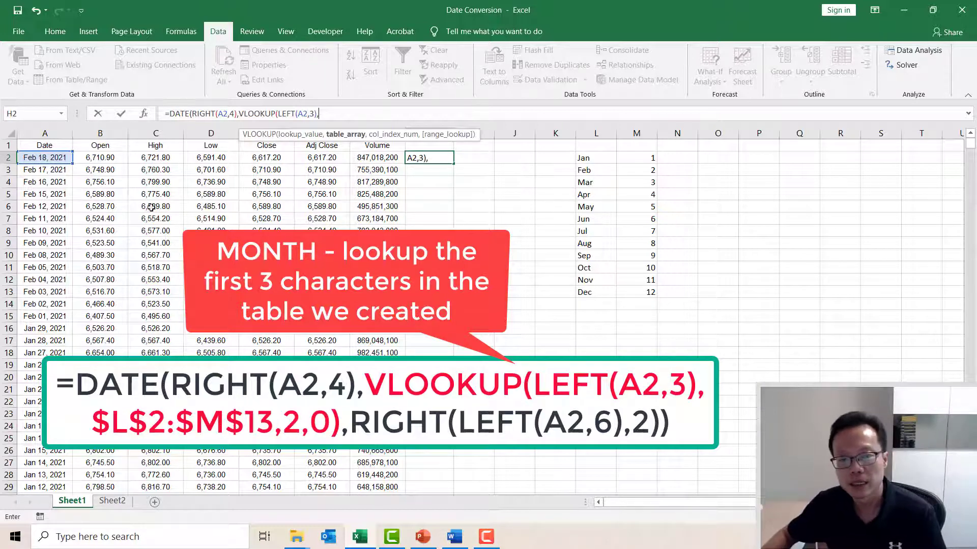
- Set the VLOOKUP's table array to the month table as the absolute range $L$2:$M$13
click(589, 158)
drag(622, 164, 655, 292)
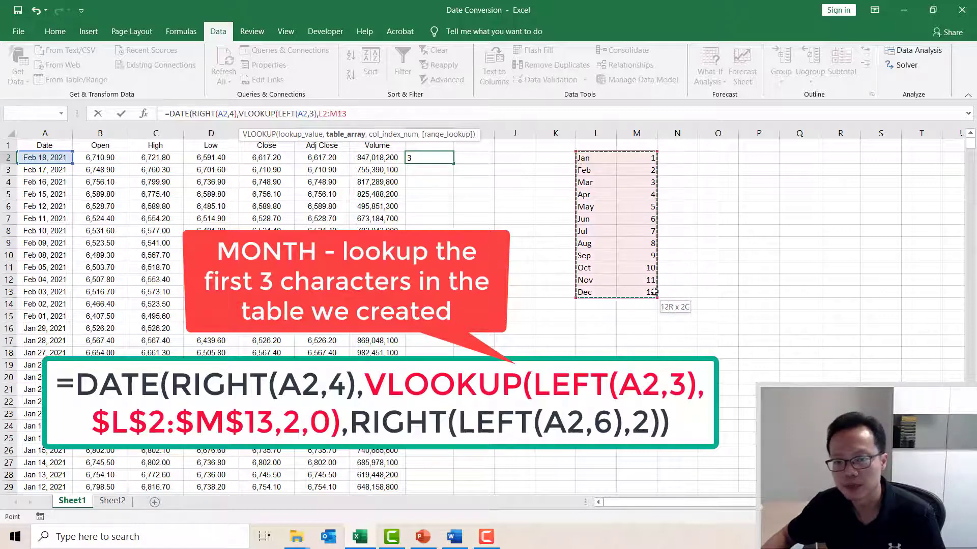
click(323, 114)
drag(323, 114, 349, 114)
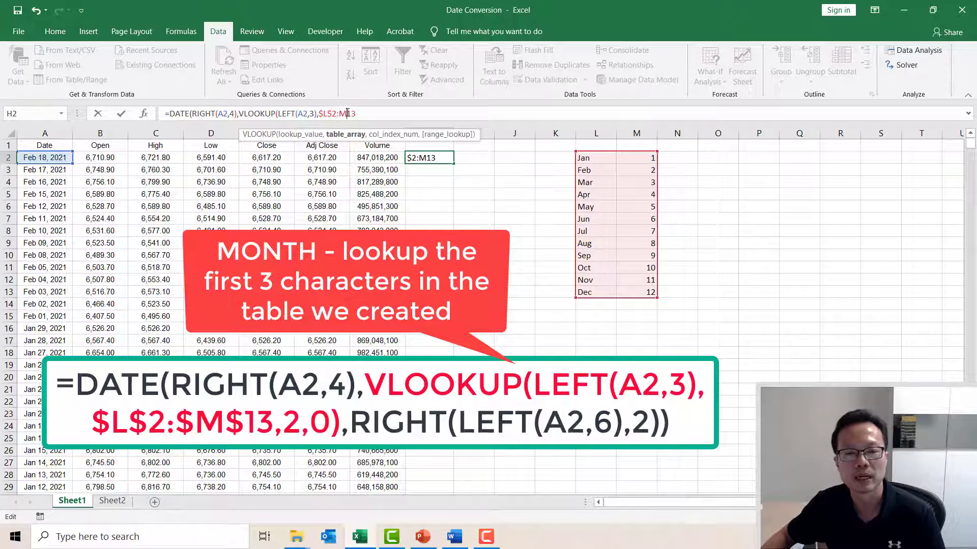
key(F4)
click(377, 114)
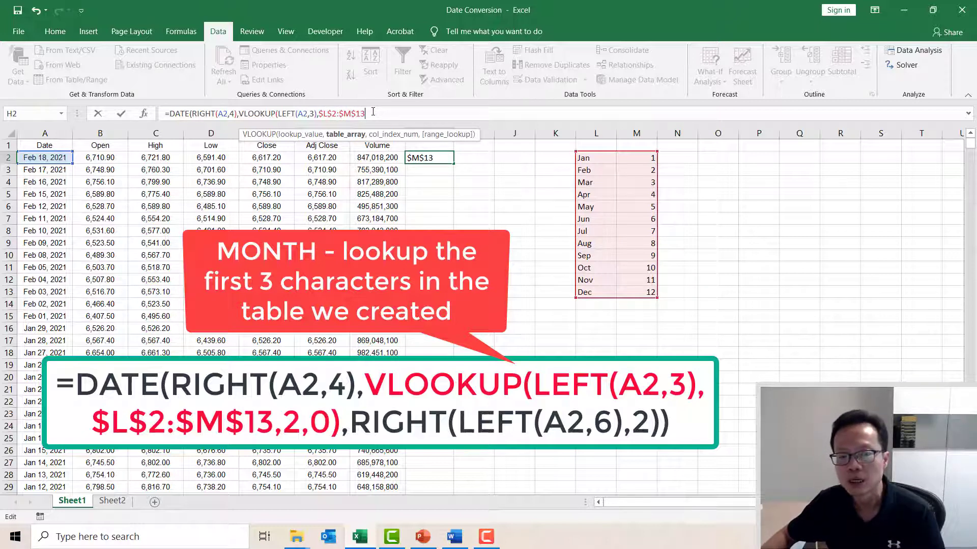
- Complete the VLOOKUP with column index 2 and range lookup 0 for an exact match, closing its parenthesis
text(,)
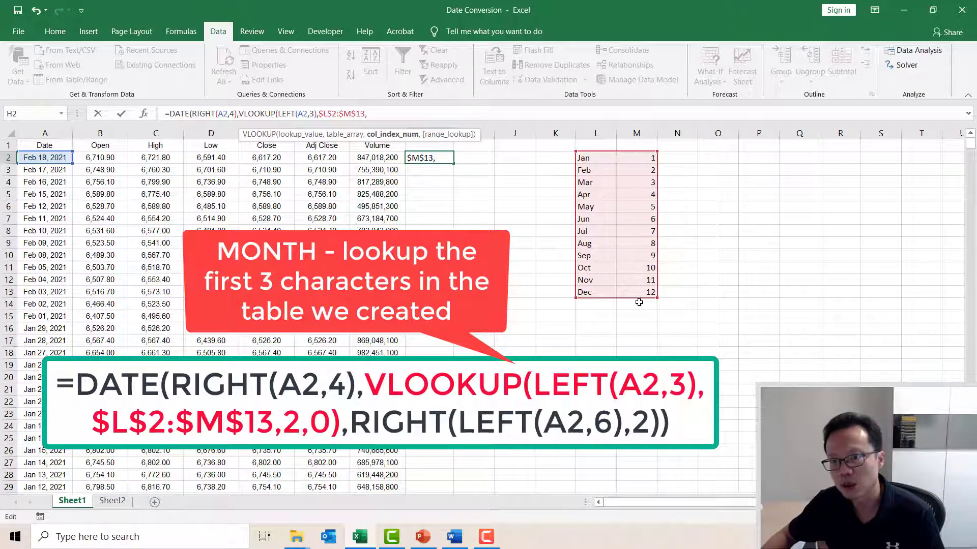
text(2)
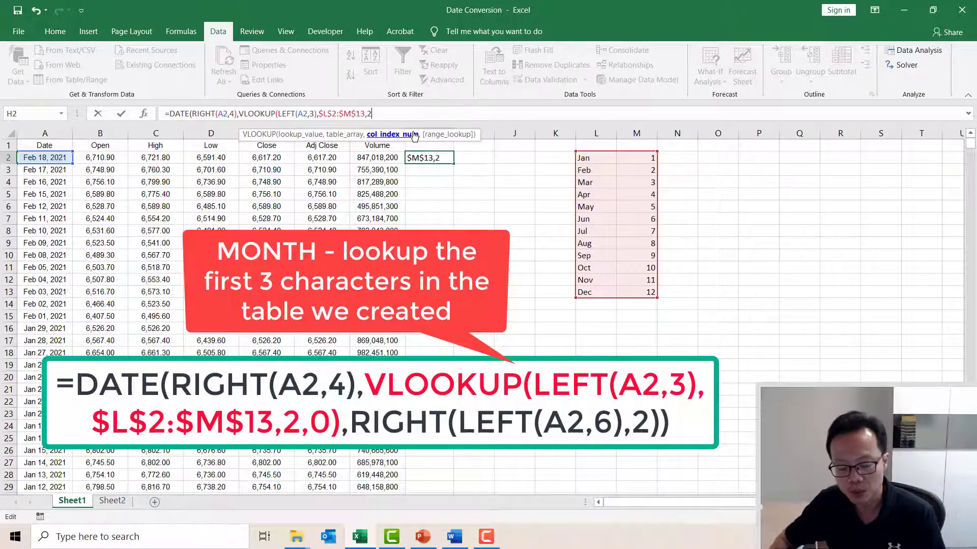
text(,)
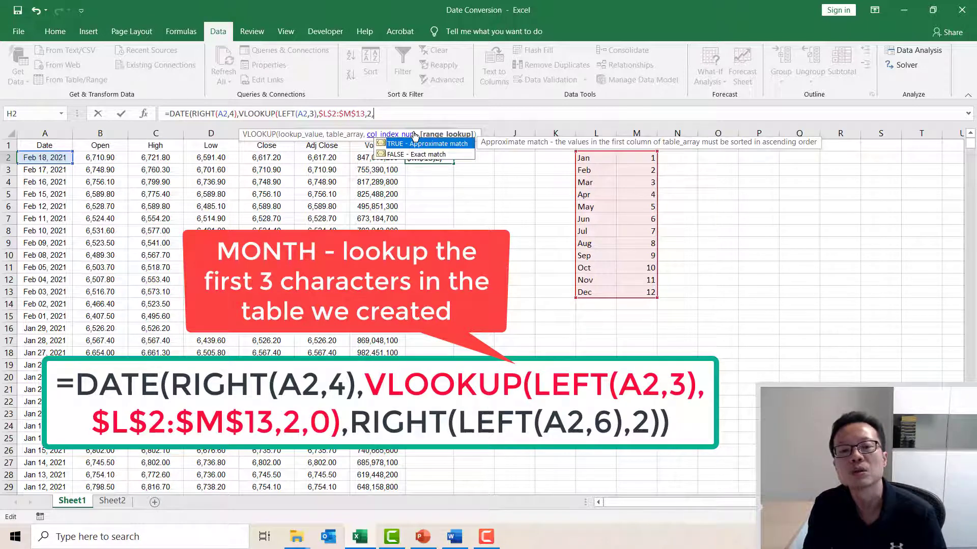
text(0)
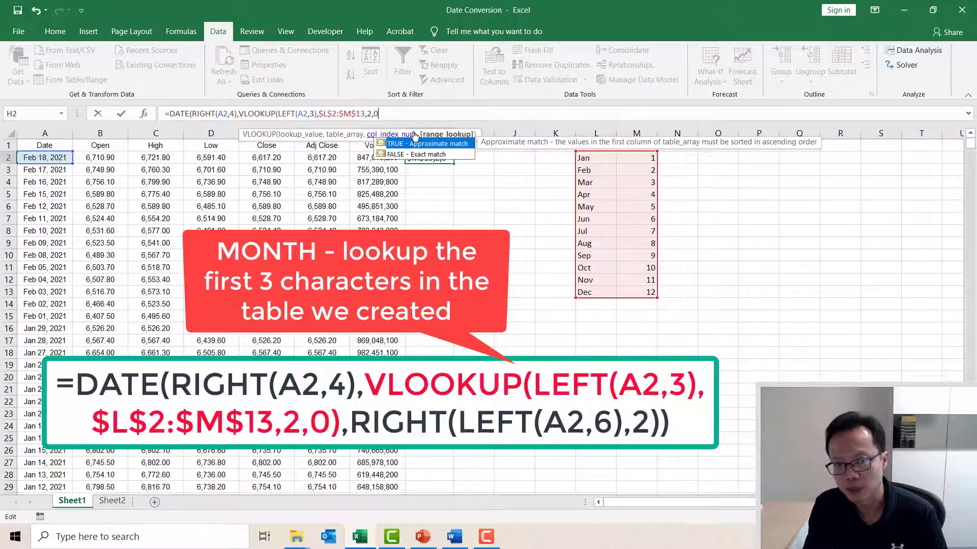
text())
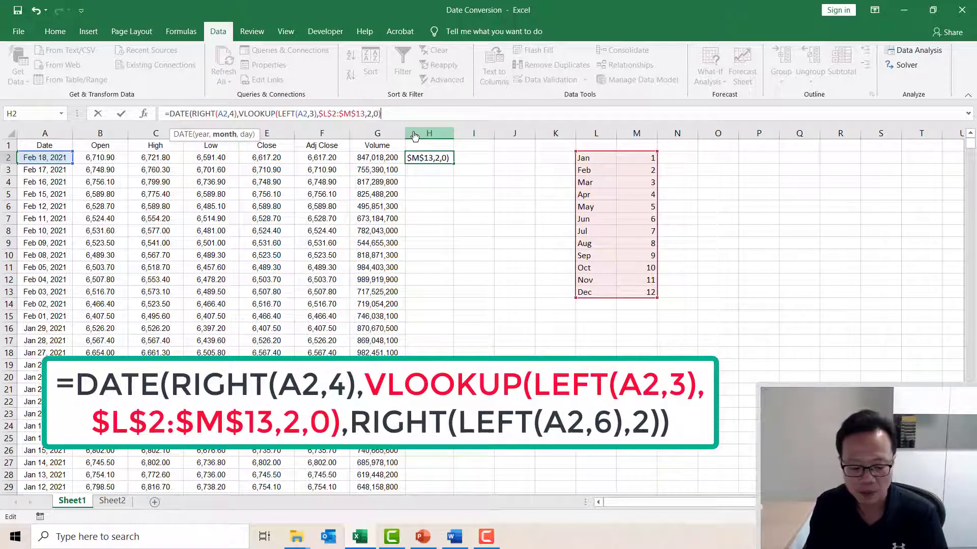
- Begin the DATE formula's day argument with LEFT(A2,6) after the VLOOKUP month argument
text(,)
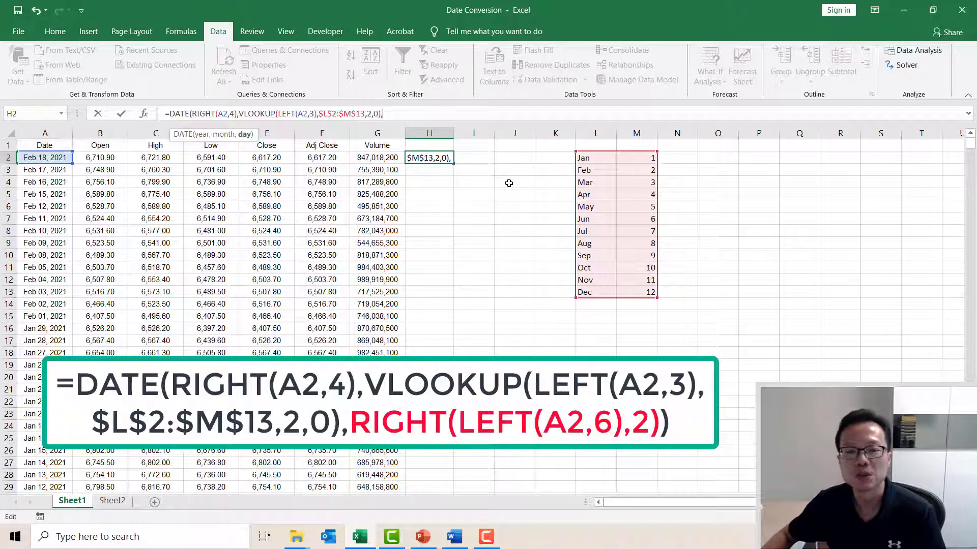
text(LEFT()
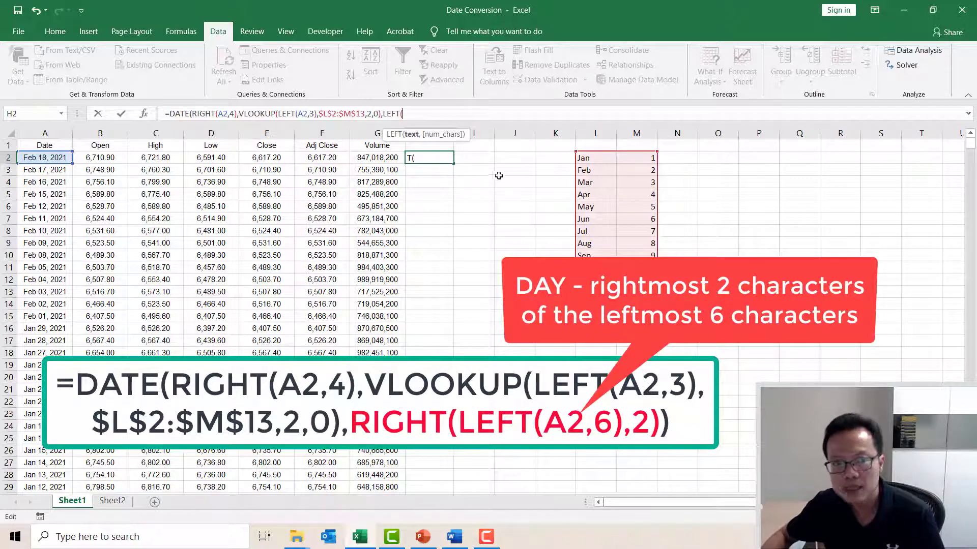
click(49, 158)
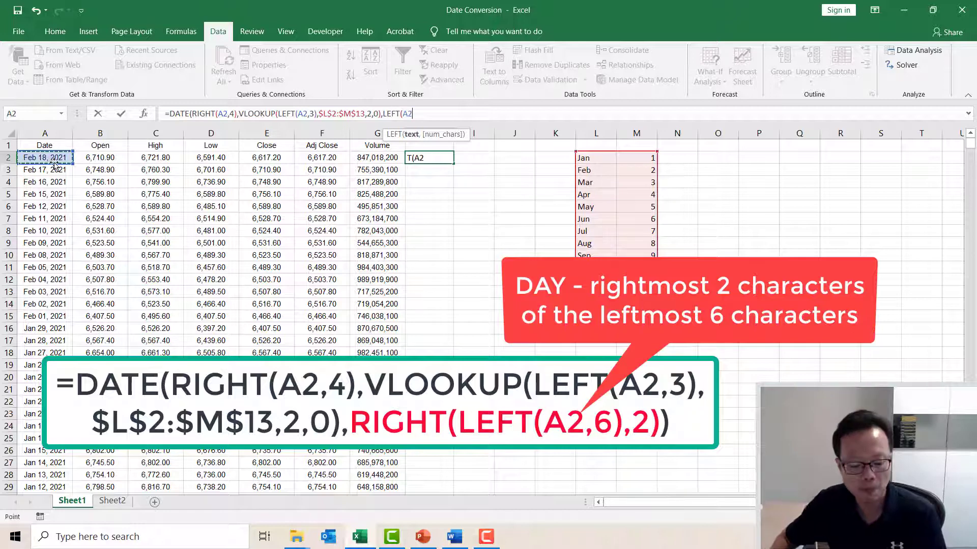
text(,6))
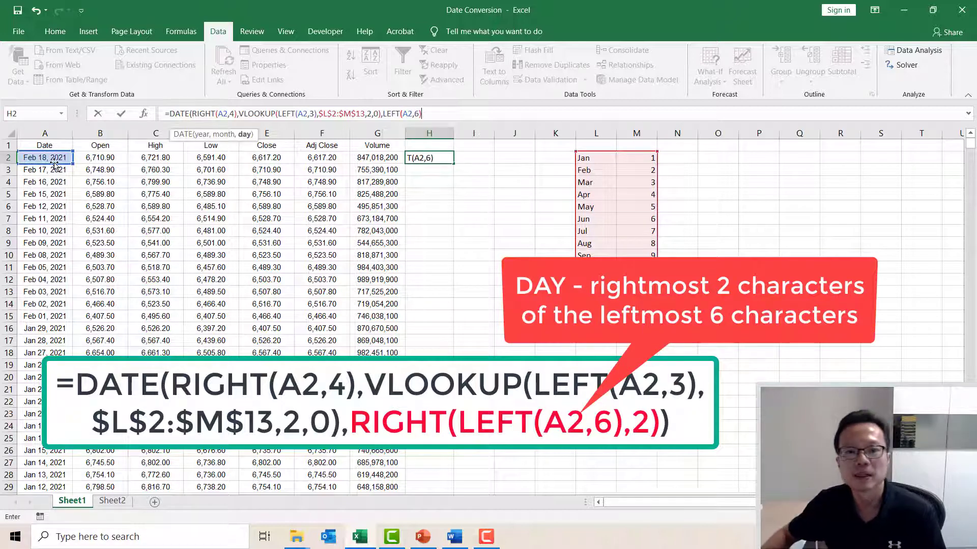
- Wrap LEFT(A2,6) in a RIGHT function that returns 2 characters, close the DATE formula and enter it in H2
click(382, 115)
text(RIGHT()
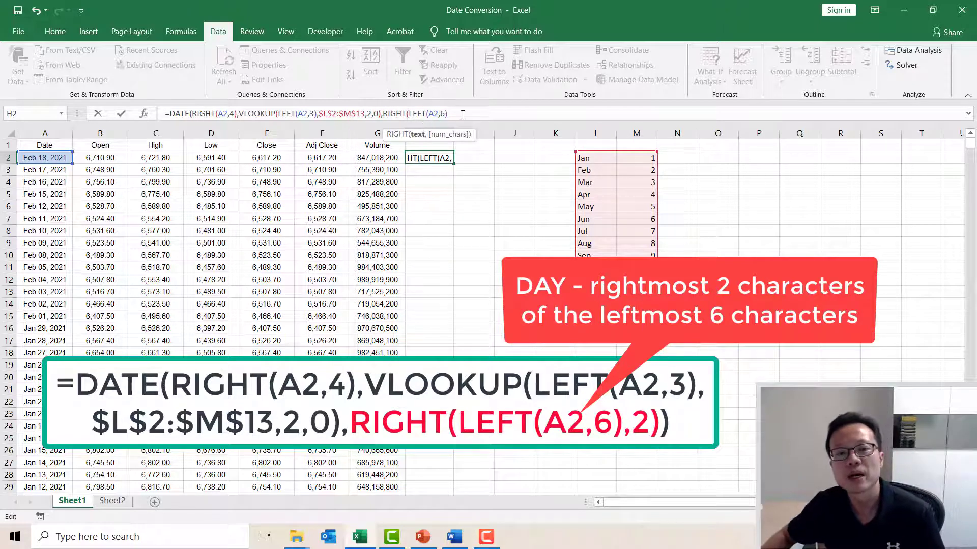
text(),2)
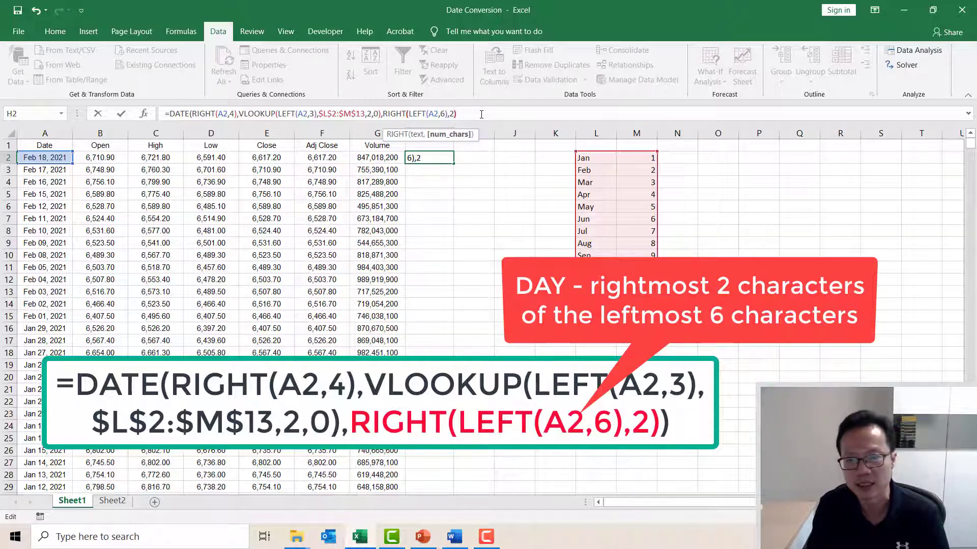
text())
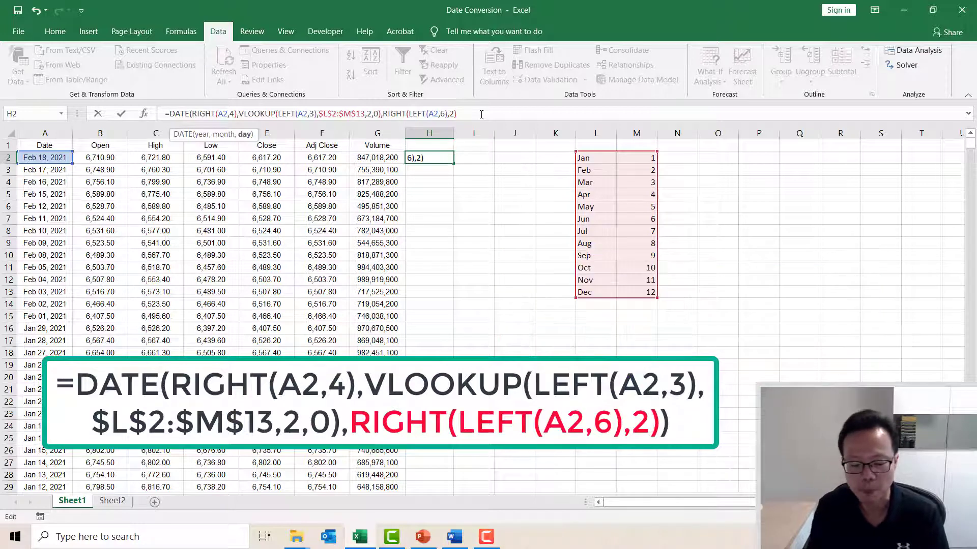
text())
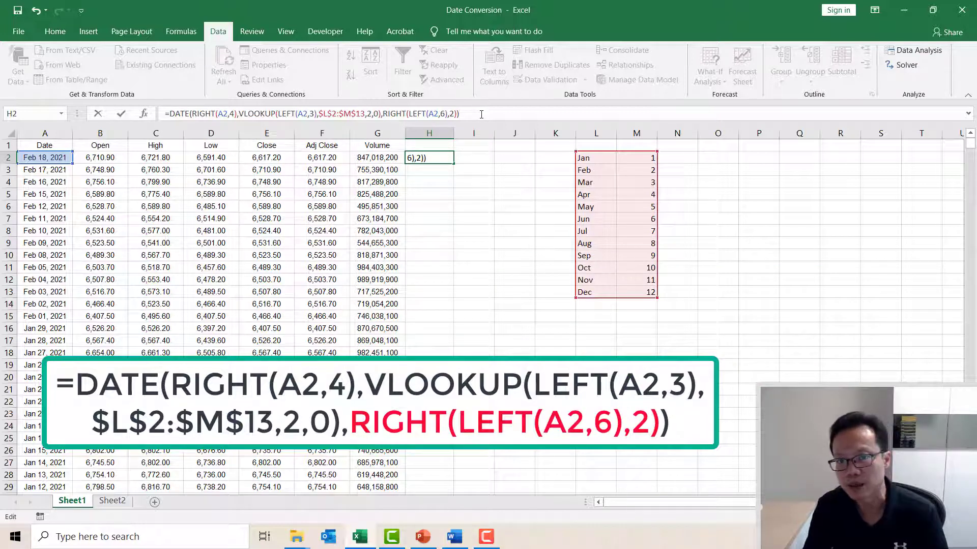
key(Return)
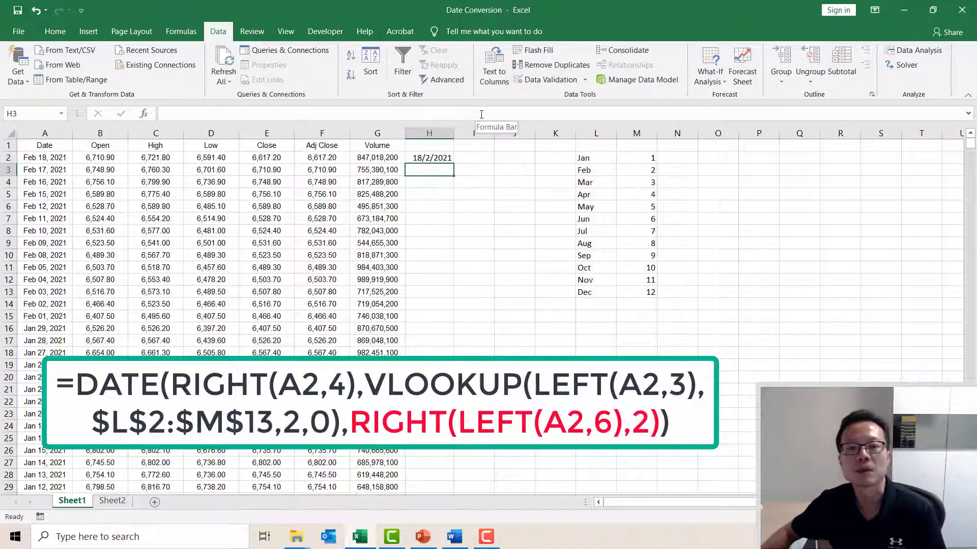
- Fill the DATE formula from H2 down column H to the last data row
click(433, 159)
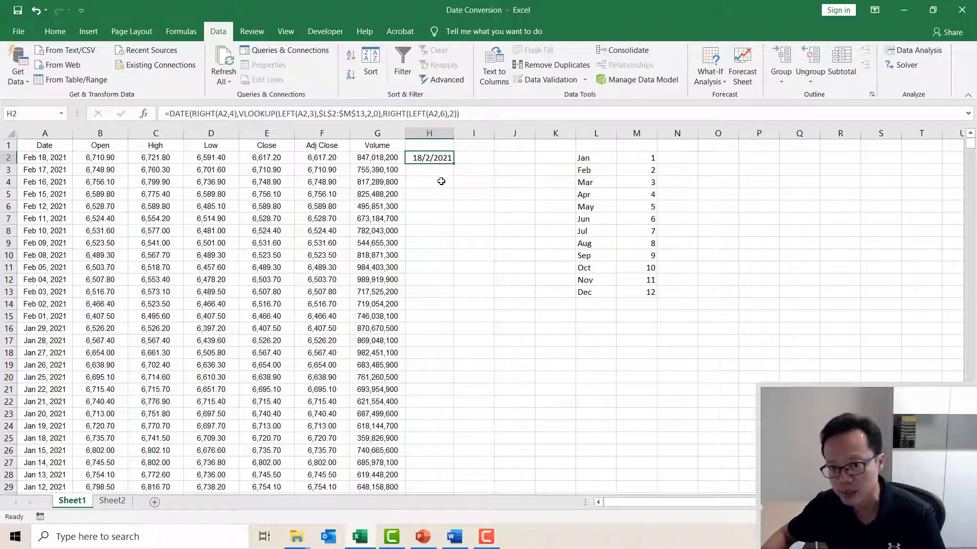
click(51, 159)
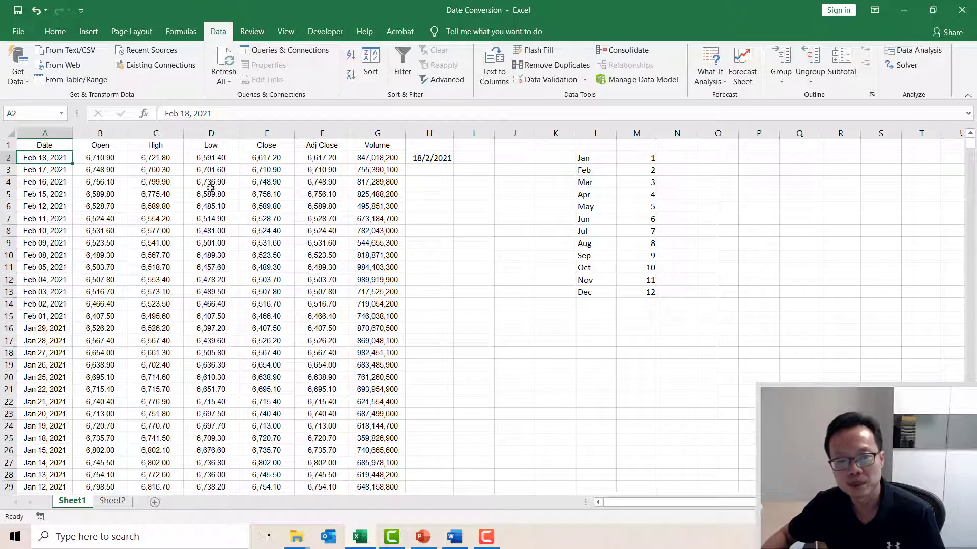
click(434, 161)
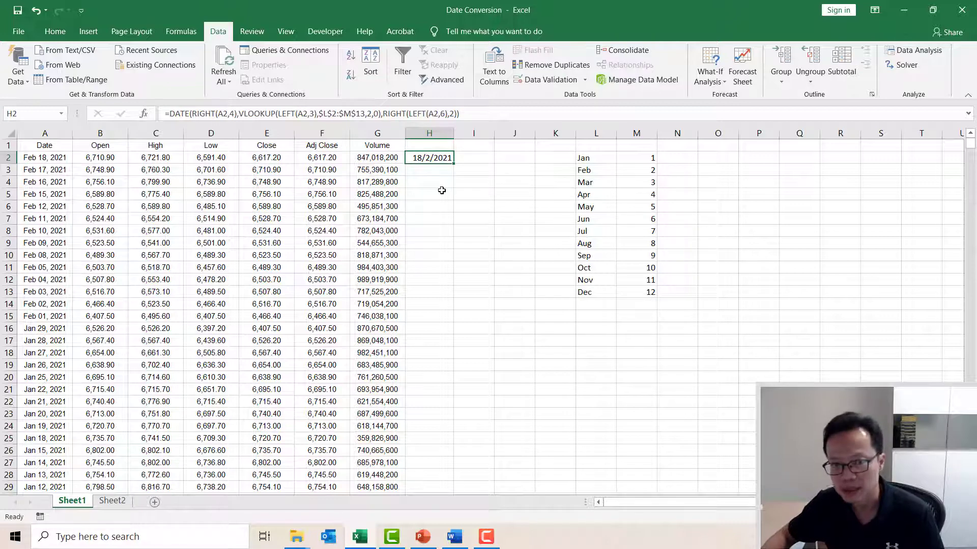
double_click(454, 165)
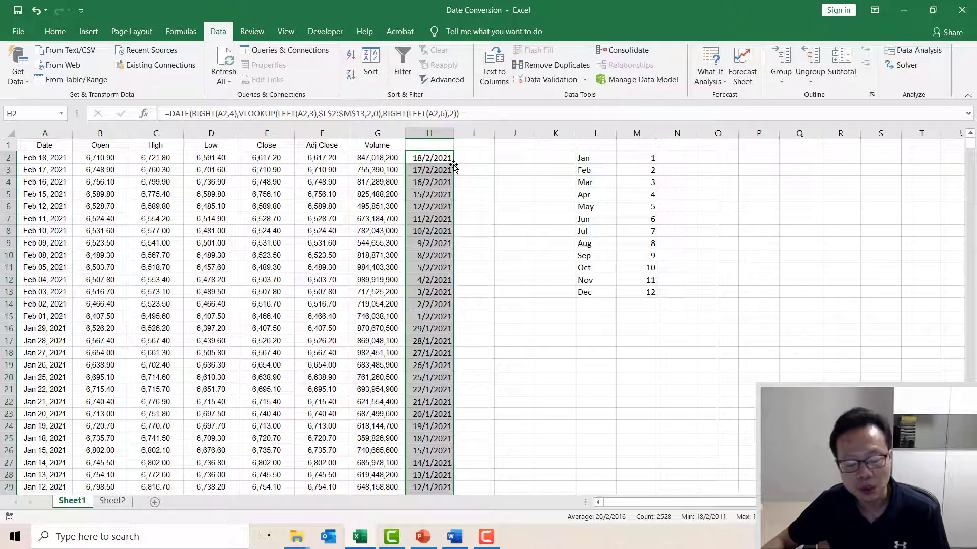
- Copy the column H dates and paste them over column A from A2 as values and number formats
key(ctrl+c)
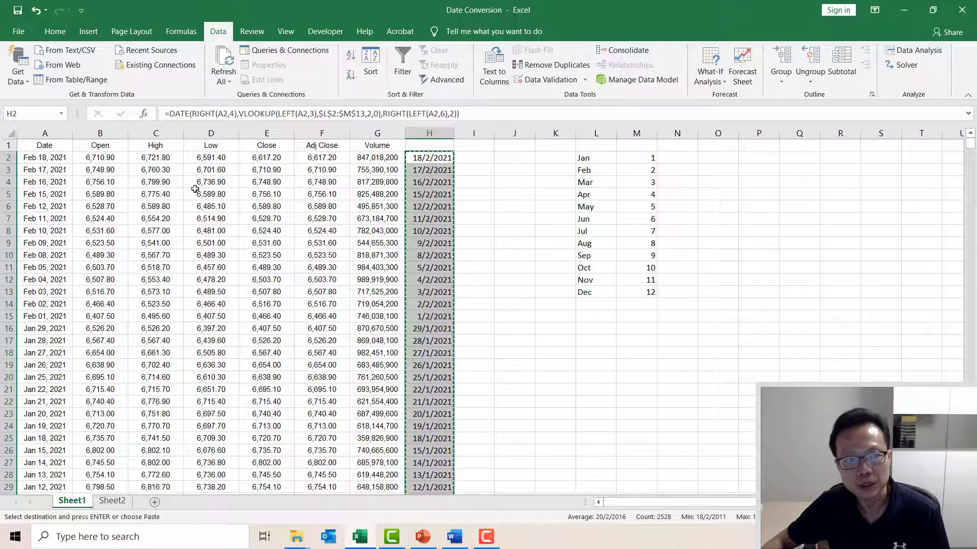
click(54, 158)
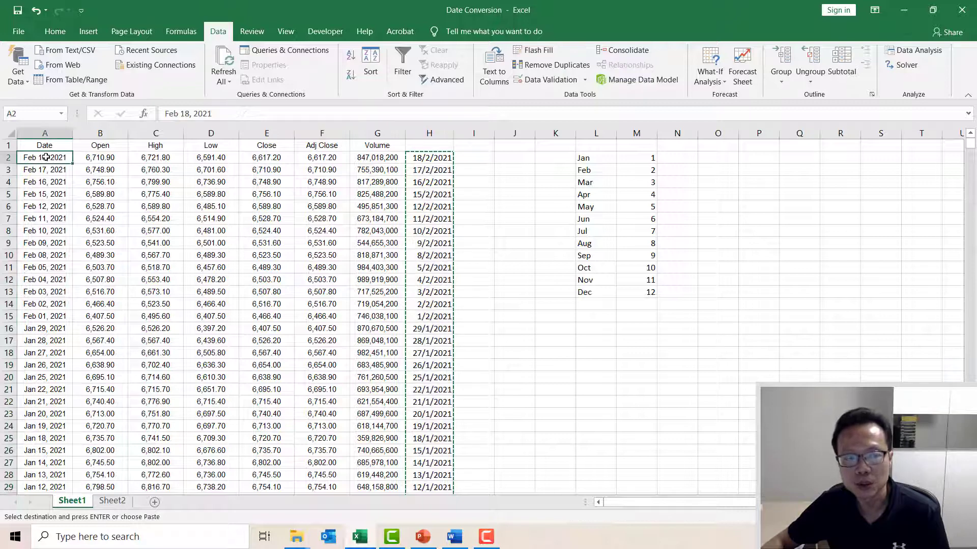
right_click(53, 158)
click(102, 231)
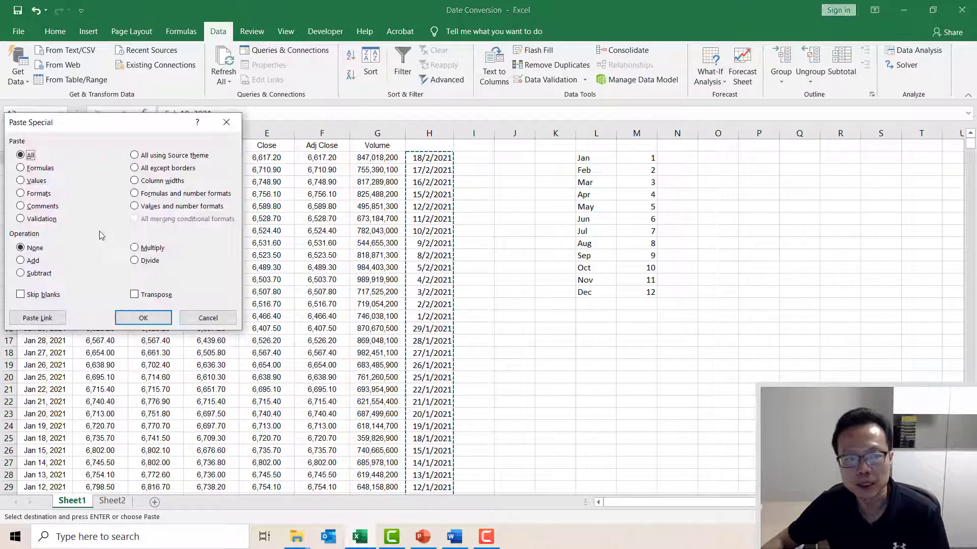
click(169, 211)
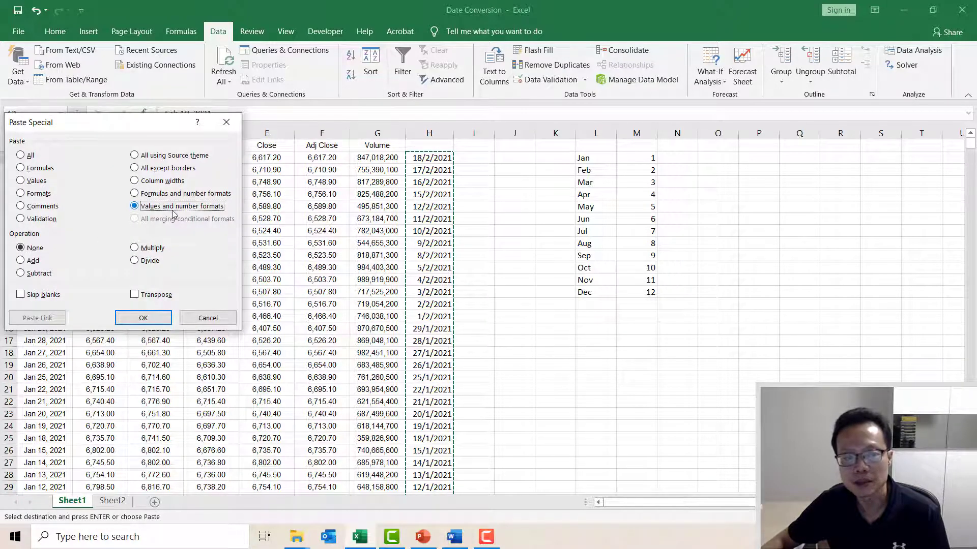
click(150, 316)
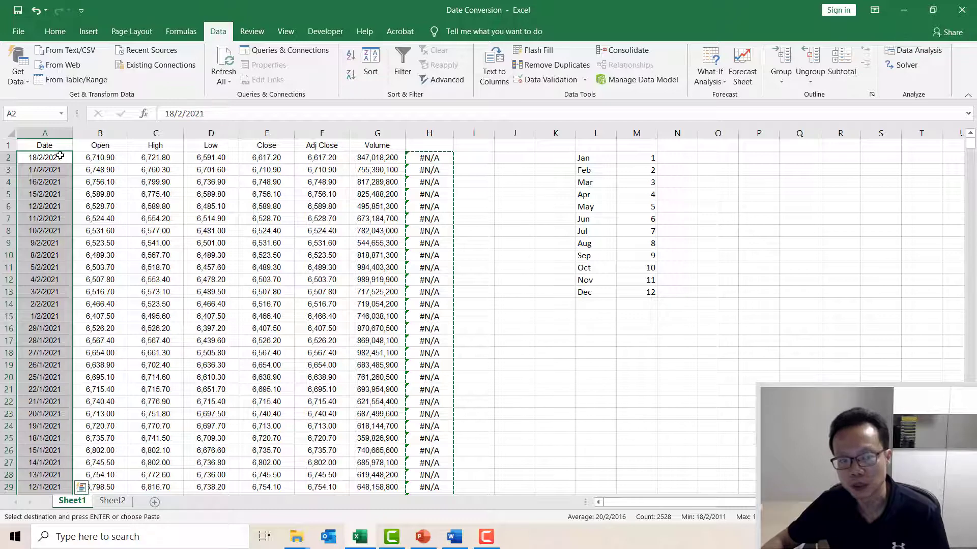
- Clear the contents of columns H to M, removing the helper formulas and the month table
click(510, 192)
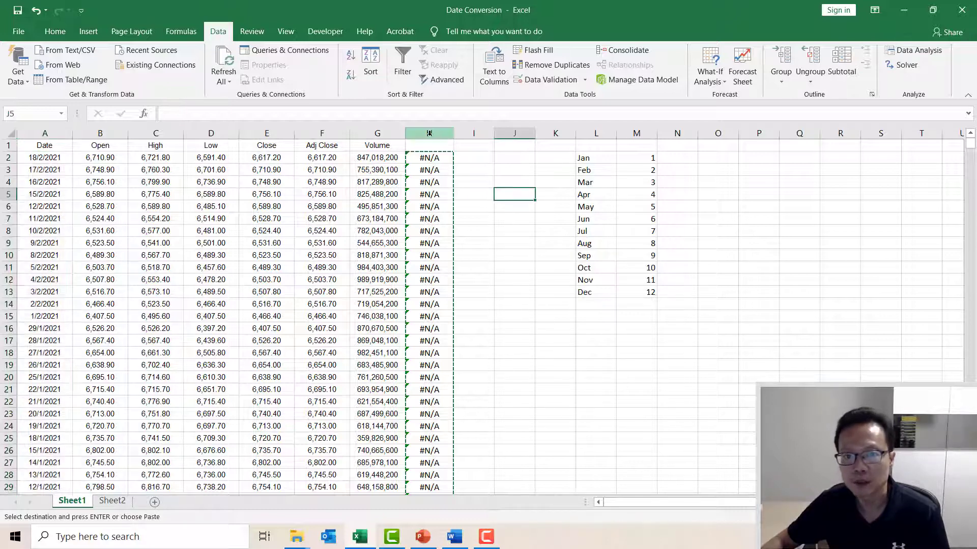
drag(429, 133, 634, 141)
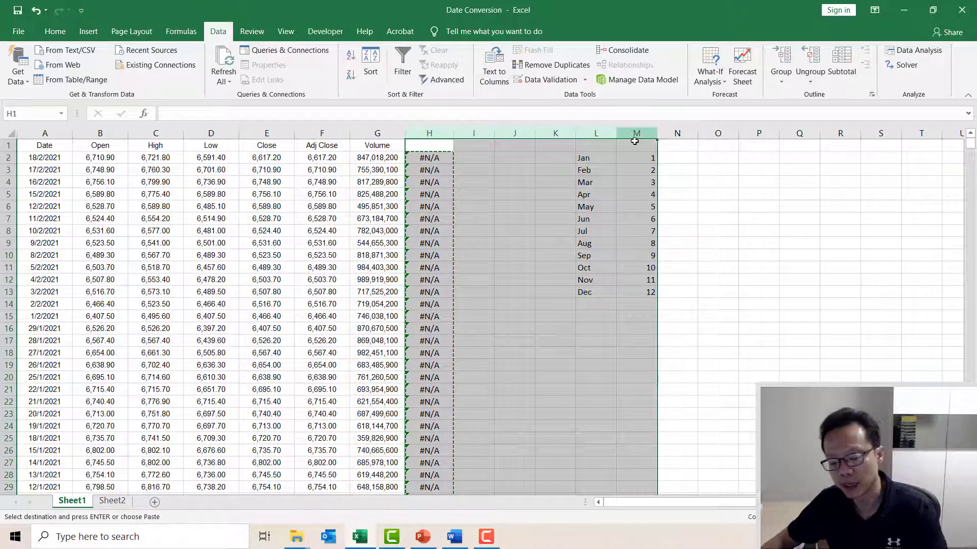
key(Delete)
click(545, 205)
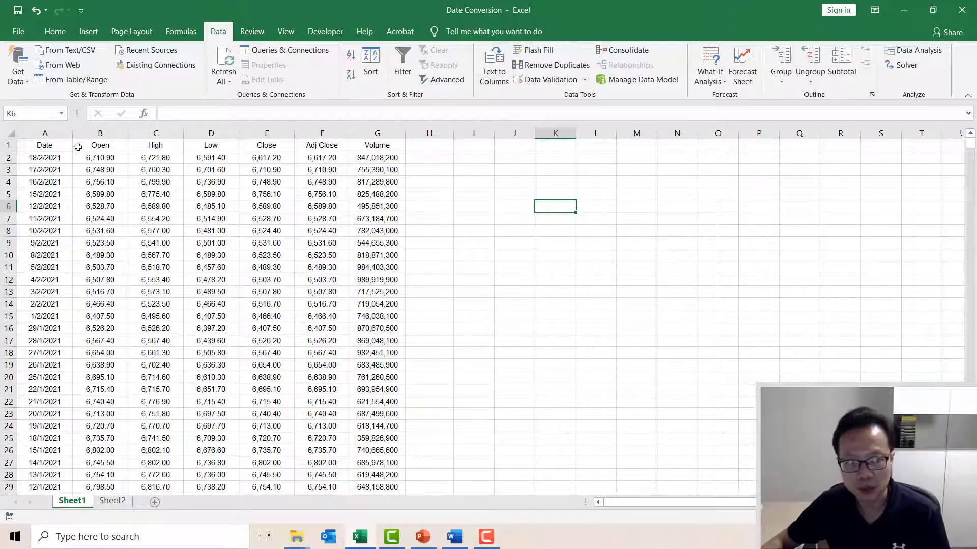
- Sort the data in columns A to G by date in ascending order
drag(44, 131, 366, 126)
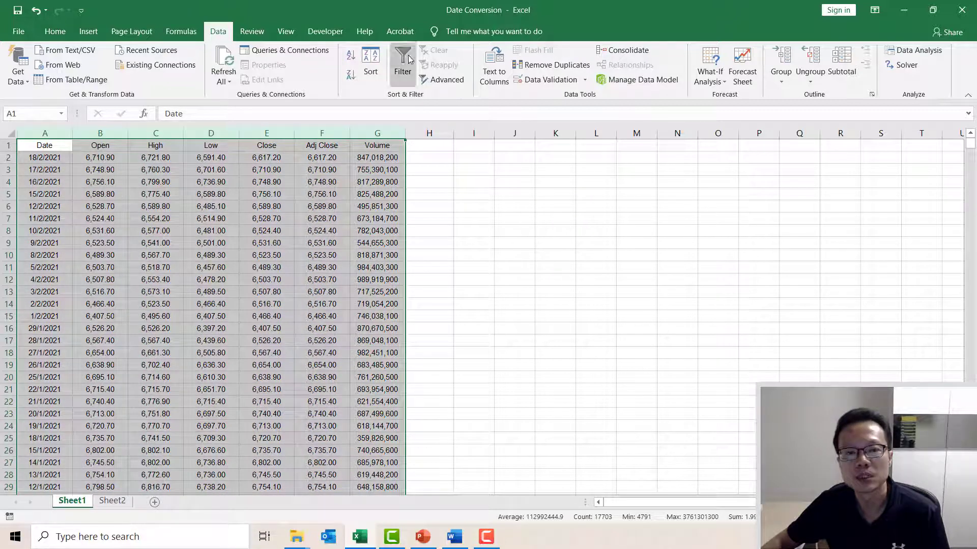
click(350, 57)
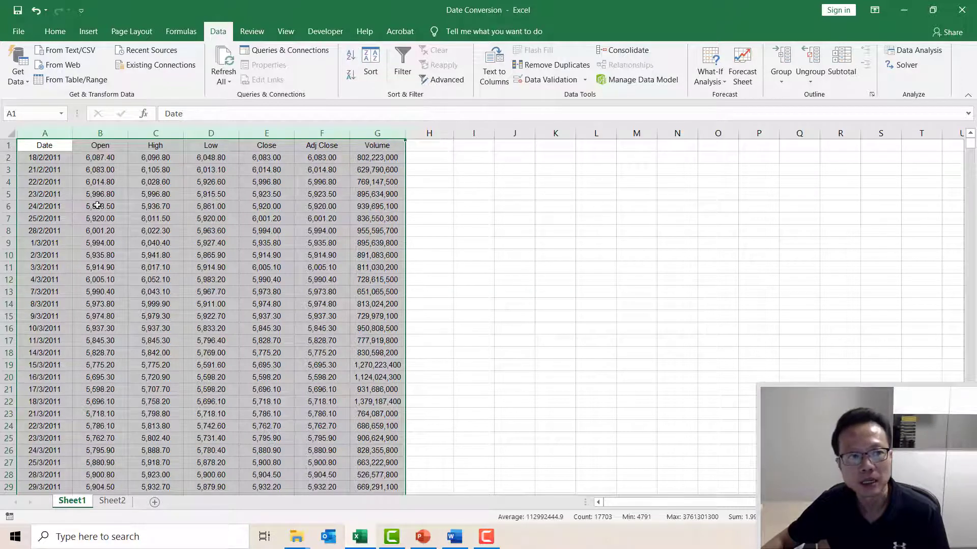
- Check the sorted dates in column A from the first row to the last, returning to the start of the data
click(56, 157)
click(56, 170)
click(57, 195)
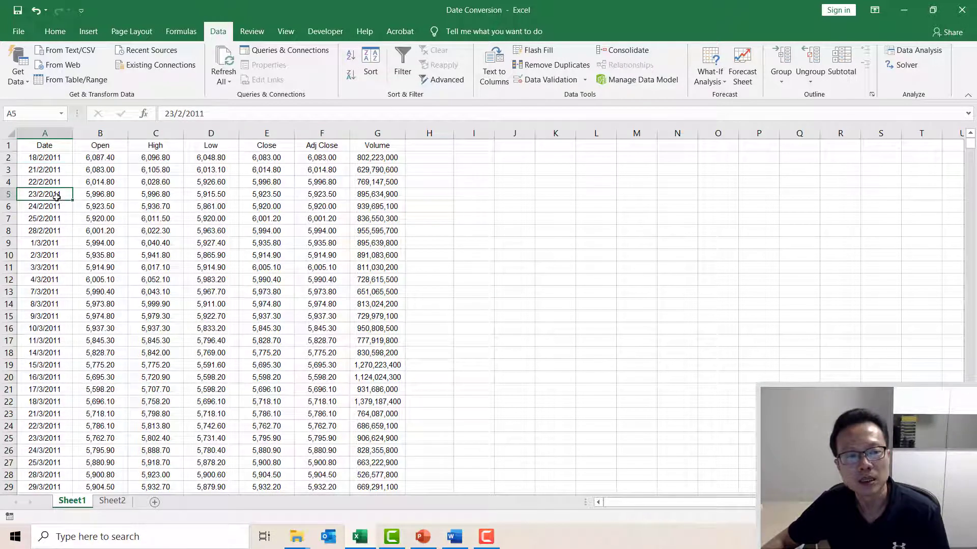
click(61, 159)
click(48, 232)
scroll(48, 232, down, 20)
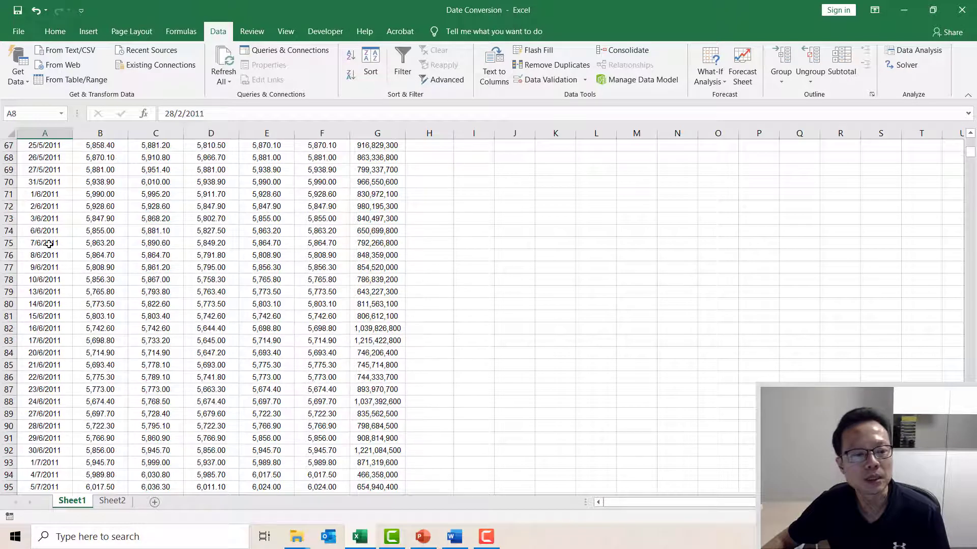
click(48, 244)
key(ctrl+Down)
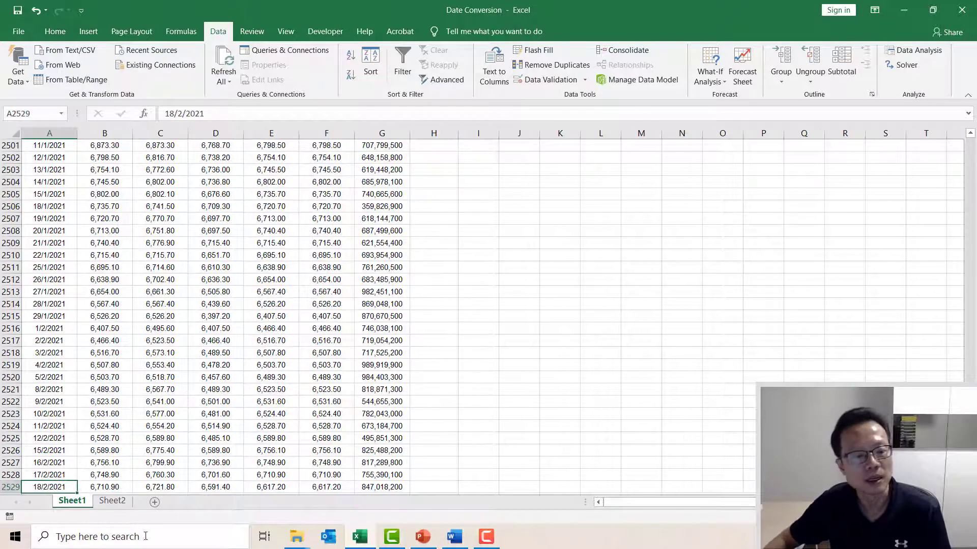
key(ctrl+Up)
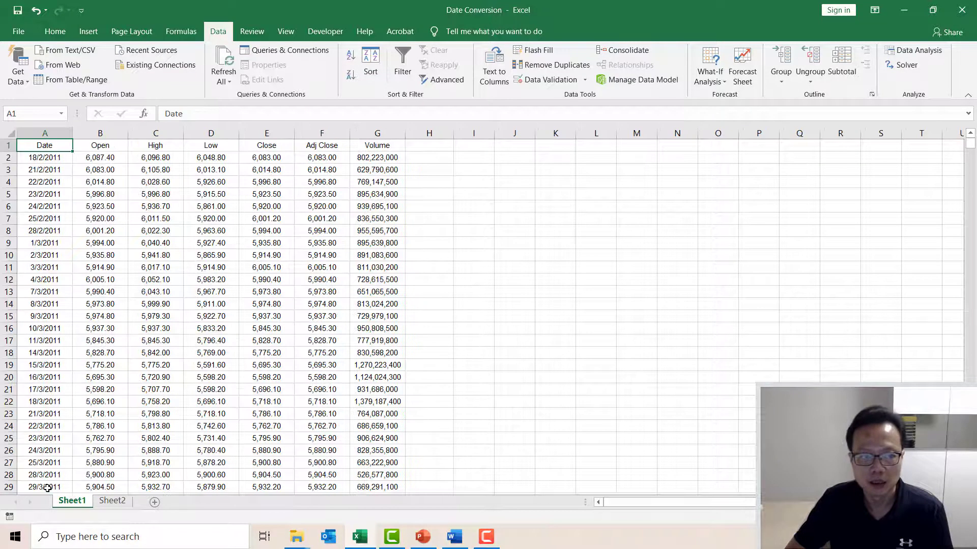
key(Down)
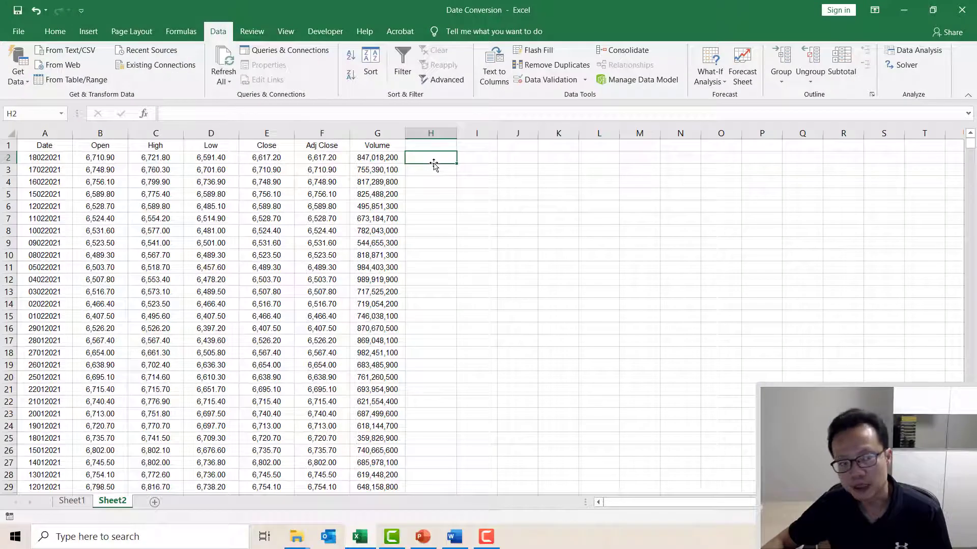
- Examine the eight-digit text dates in column A of Sheet2
click(47, 159)
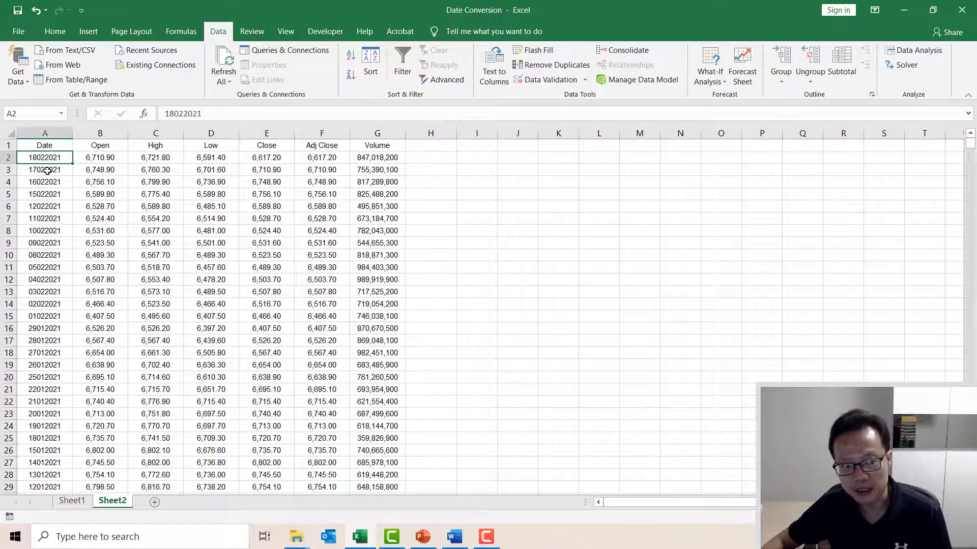
click(47, 171)
click(46, 192)
click(49, 218)
click(49, 233)
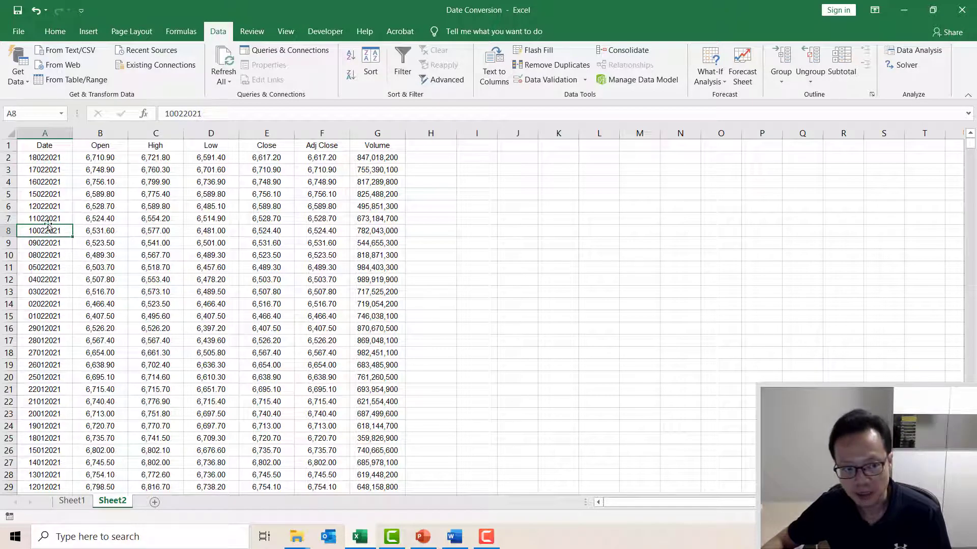
click(51, 159)
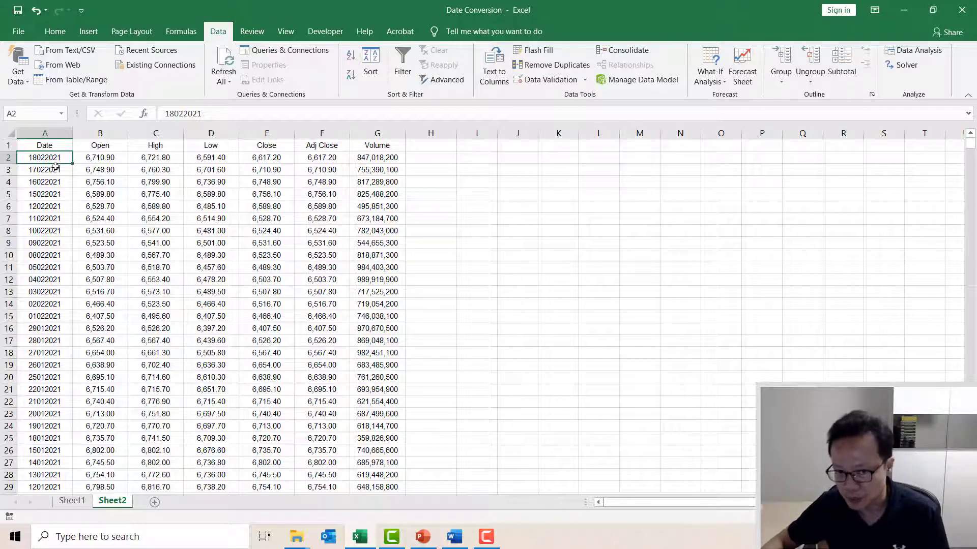
- Begin a DATE formula in H2 with RIGHT(A2,4) as the year argument
click(433, 134)
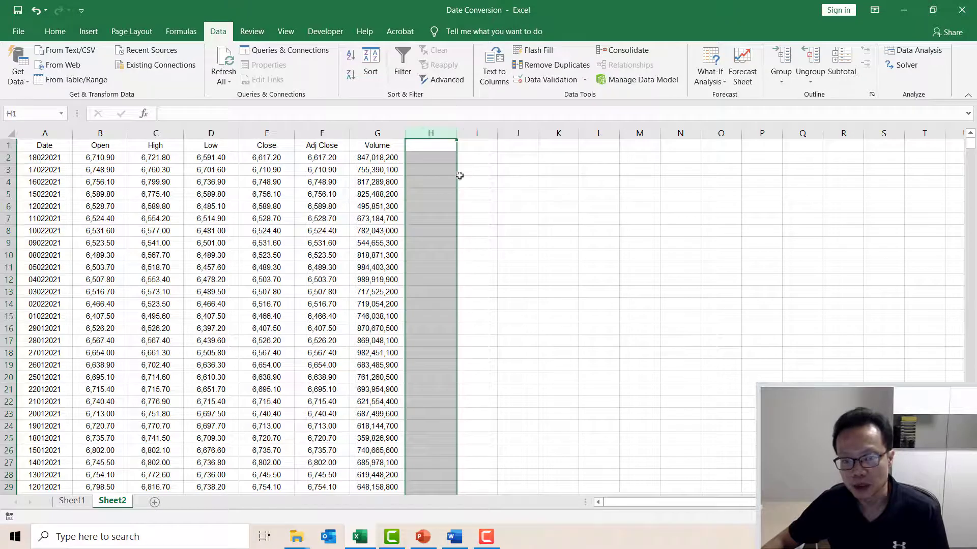
click(438, 157)
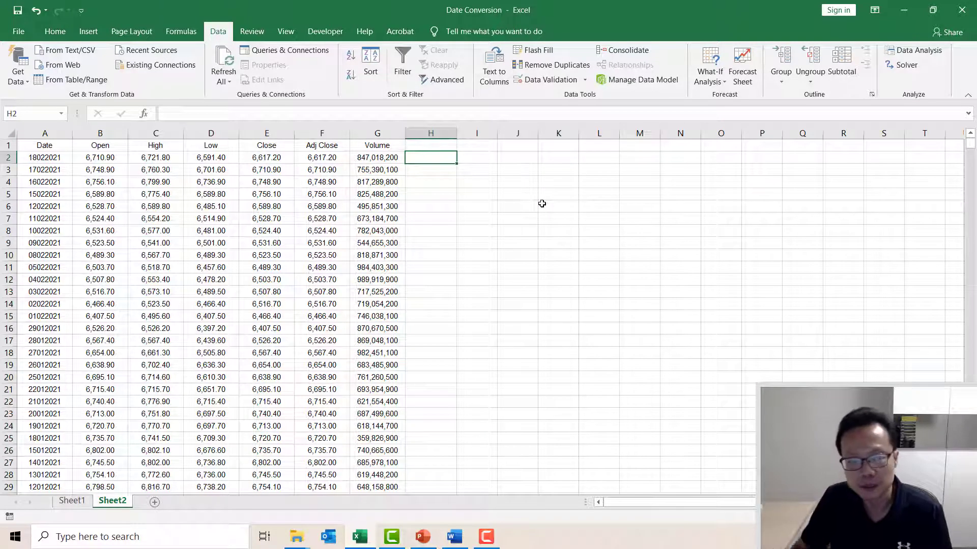
click(494, 118)
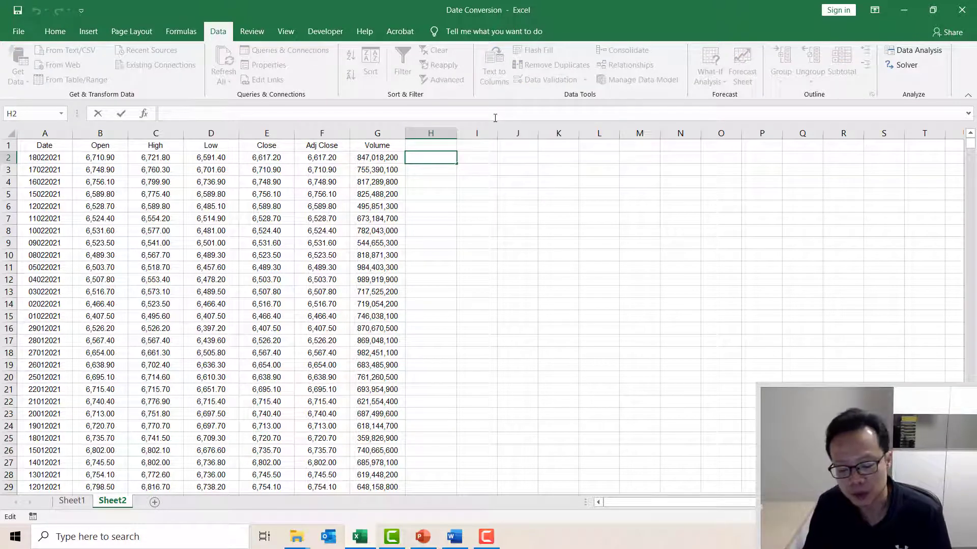
text(=DATE)
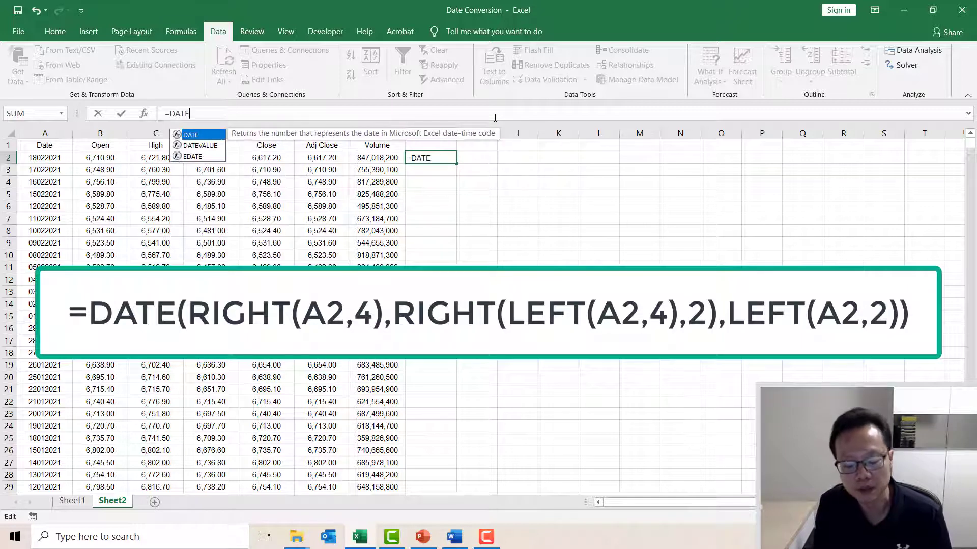
text(()
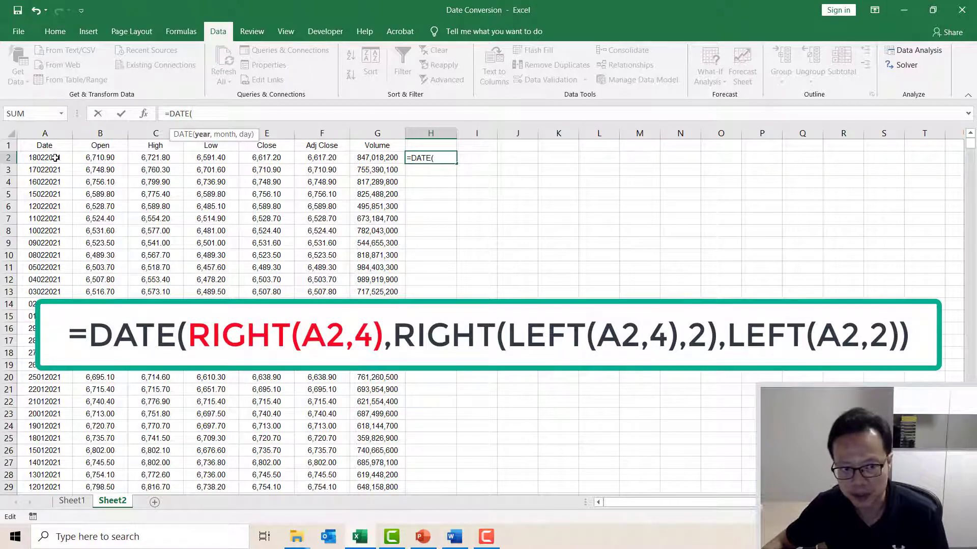
text(RIGHT()
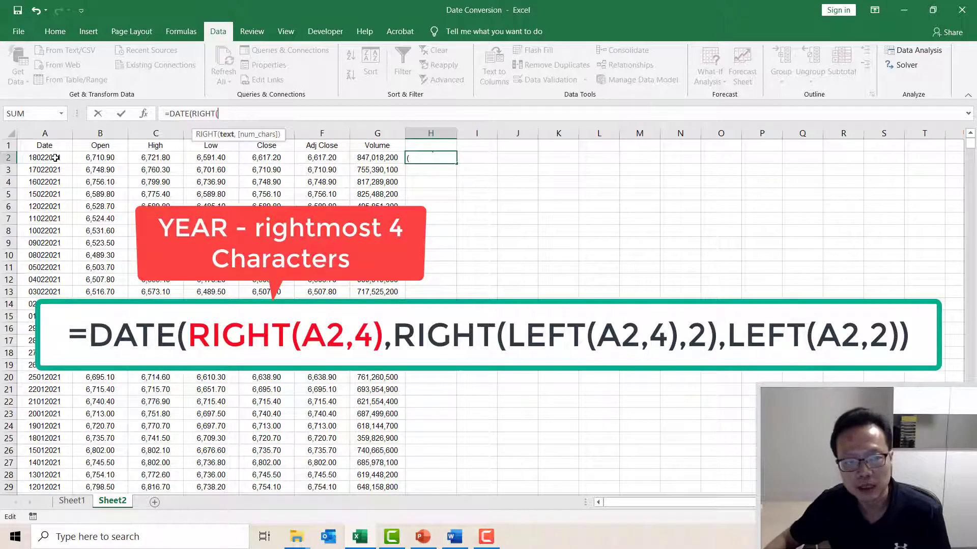
click(54, 158)
text(,4)
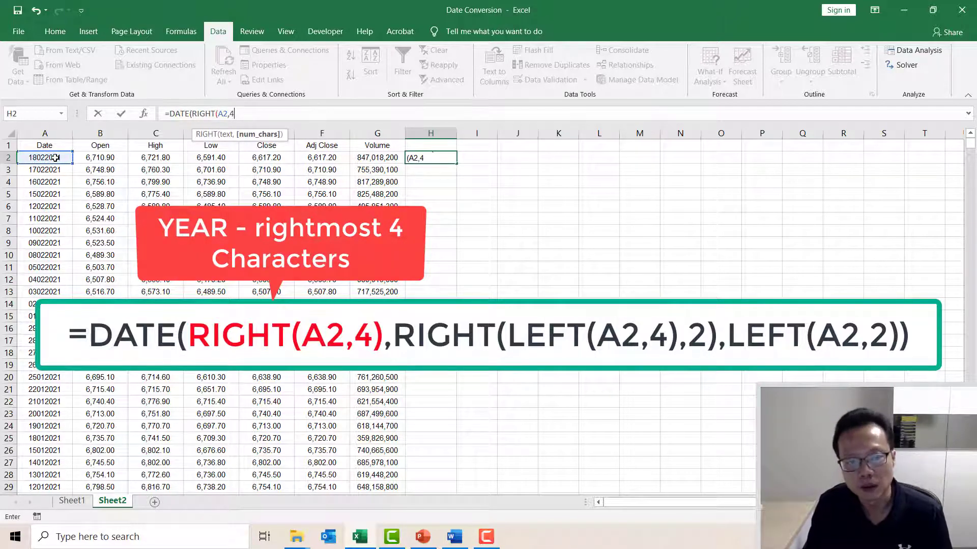
text())
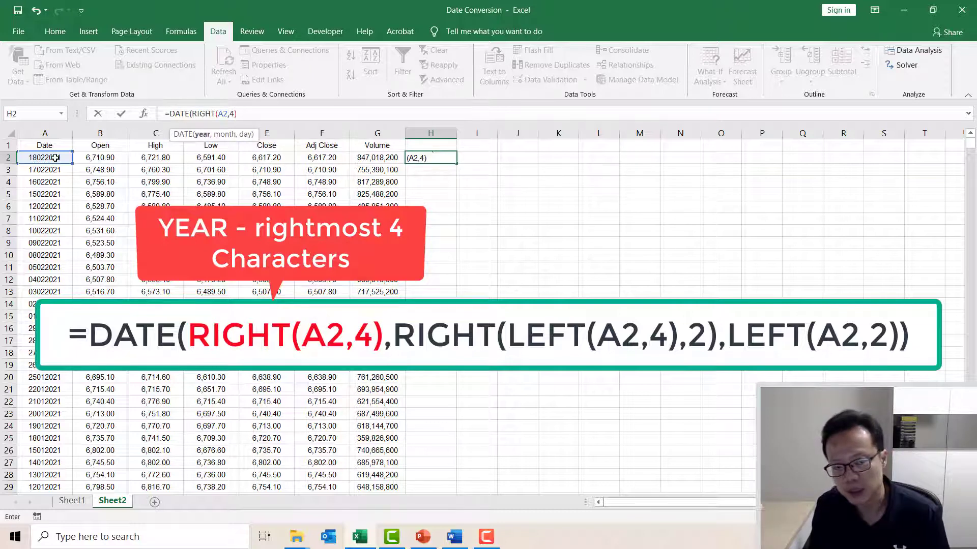
- Add RIGHT(LEFT(A2,4),2) as the month argument of the DATE formula in H2
text(,)
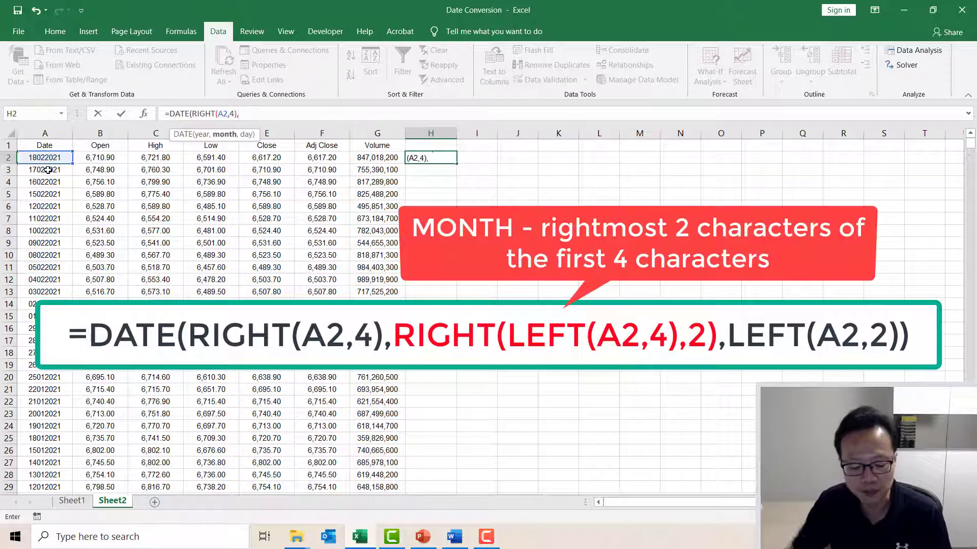
text(LEF)
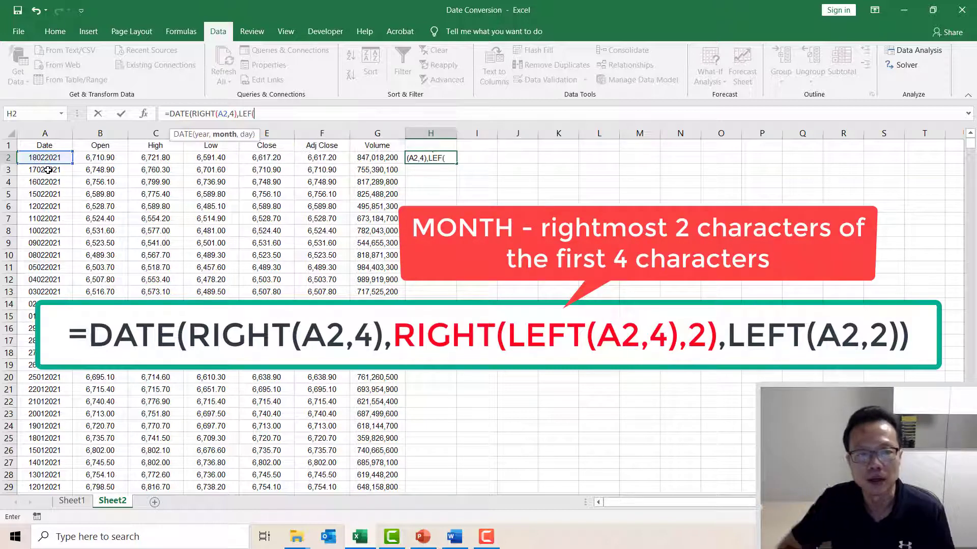
text(T()
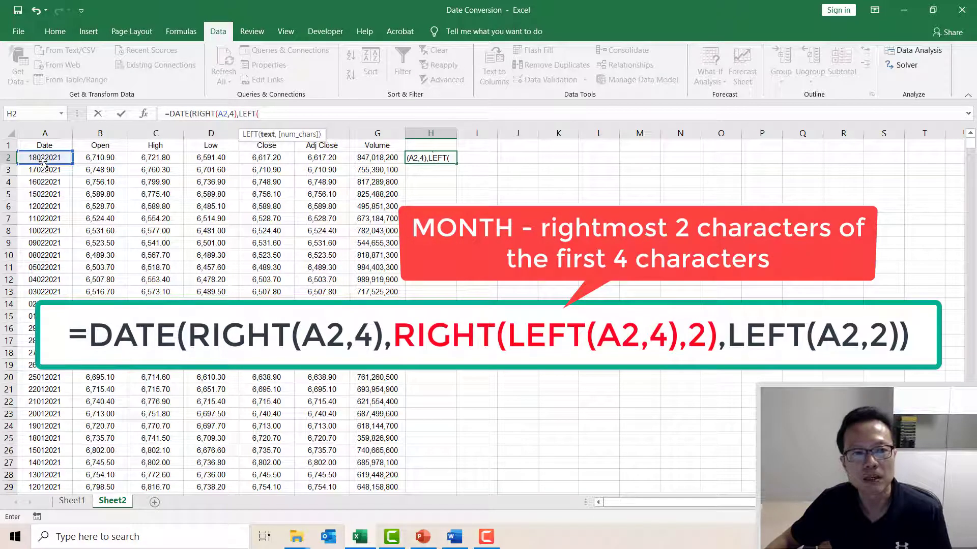
click(45, 158)
text(,)
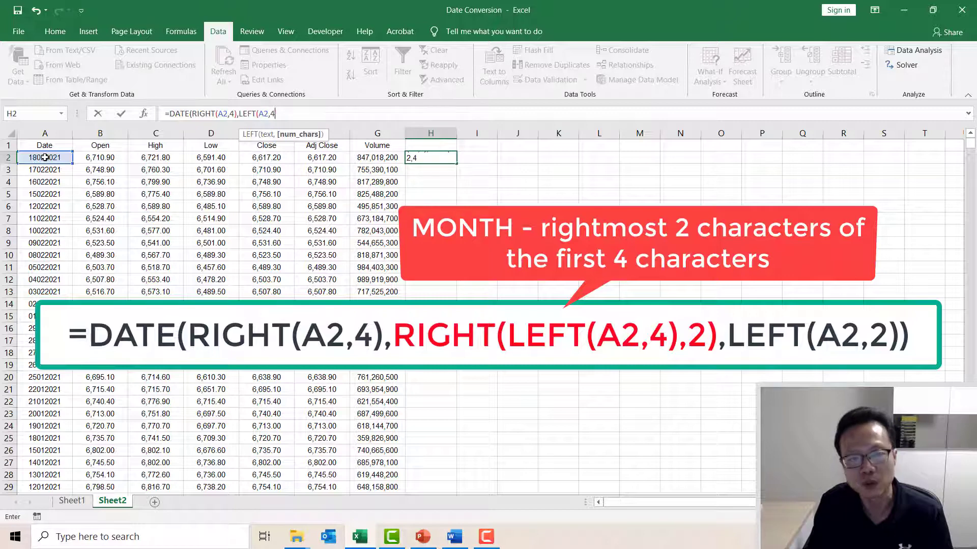
text(4))
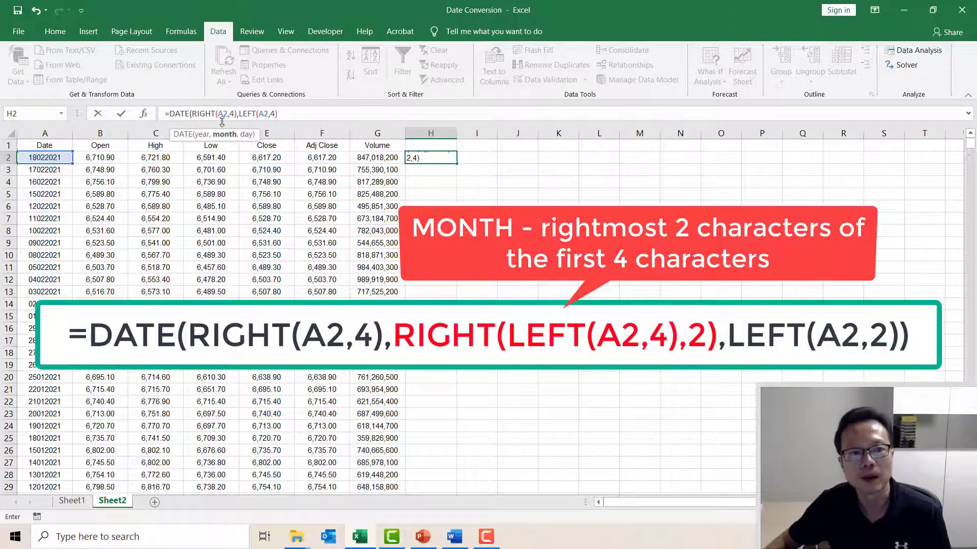
click(239, 114)
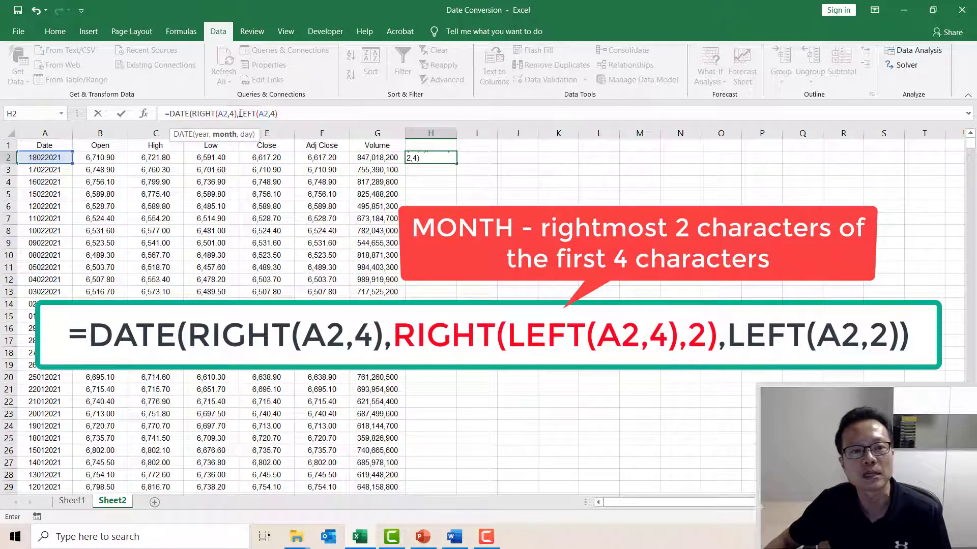
text(RIGHT)
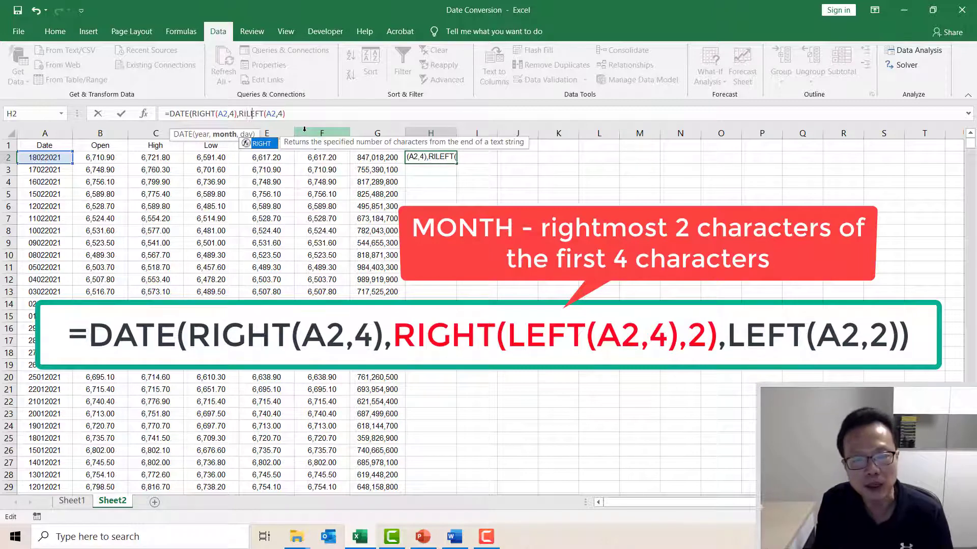
text((LEFT(A2)
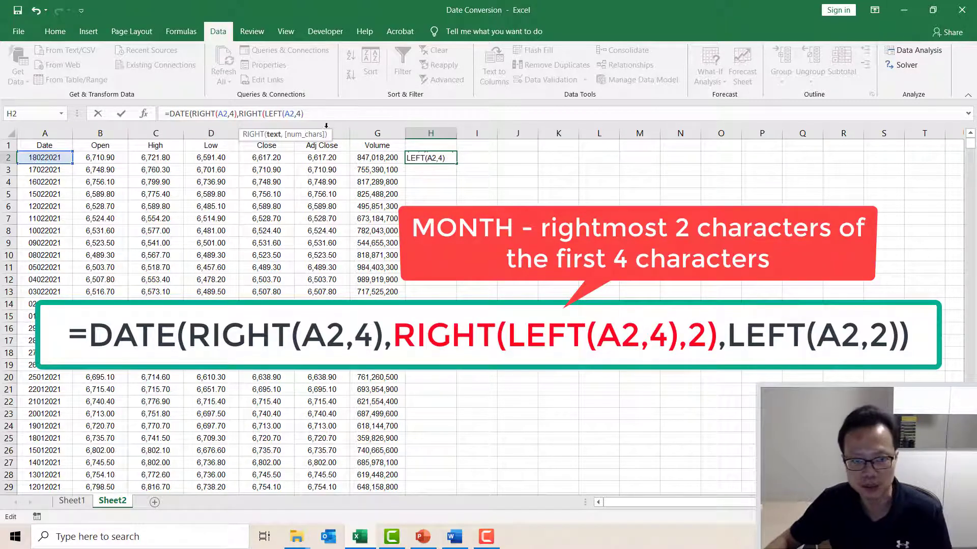
text(,4),2)
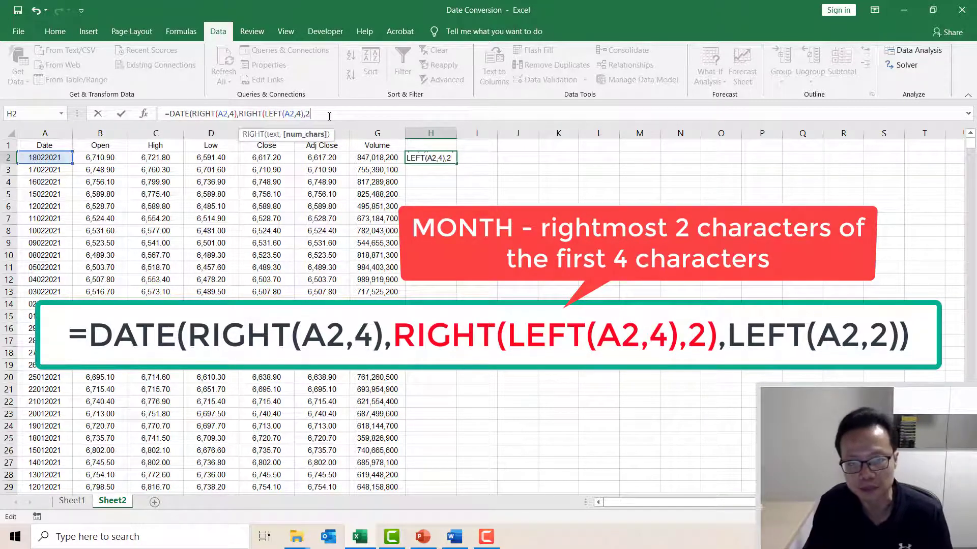
text())
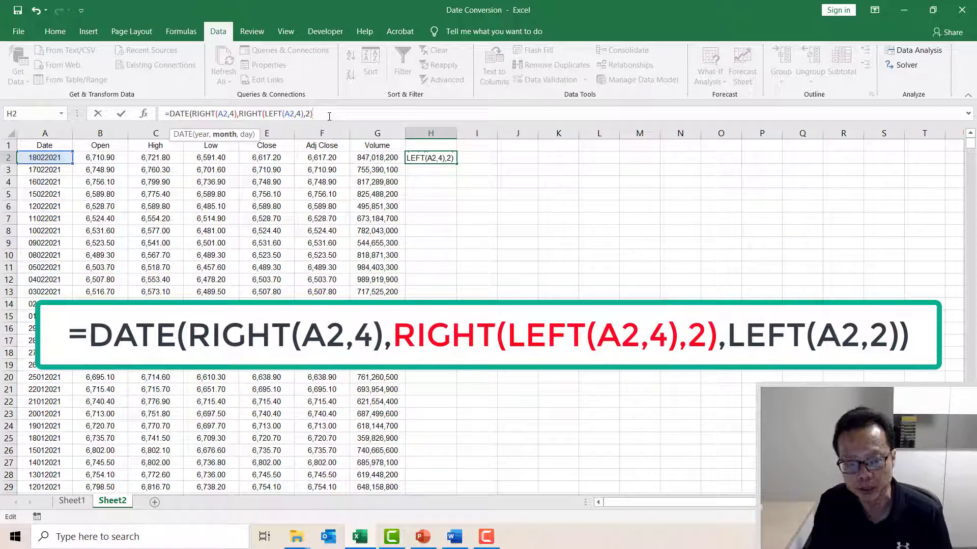
- Add LEFT(A2,2) as the day argument and enter the completed DATE formula in H2
text(,)
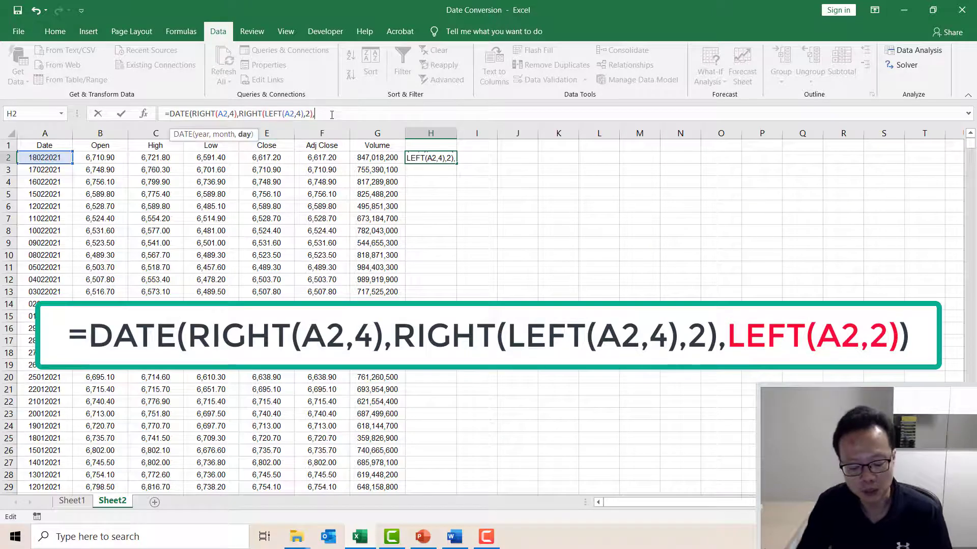
text(LEFT()
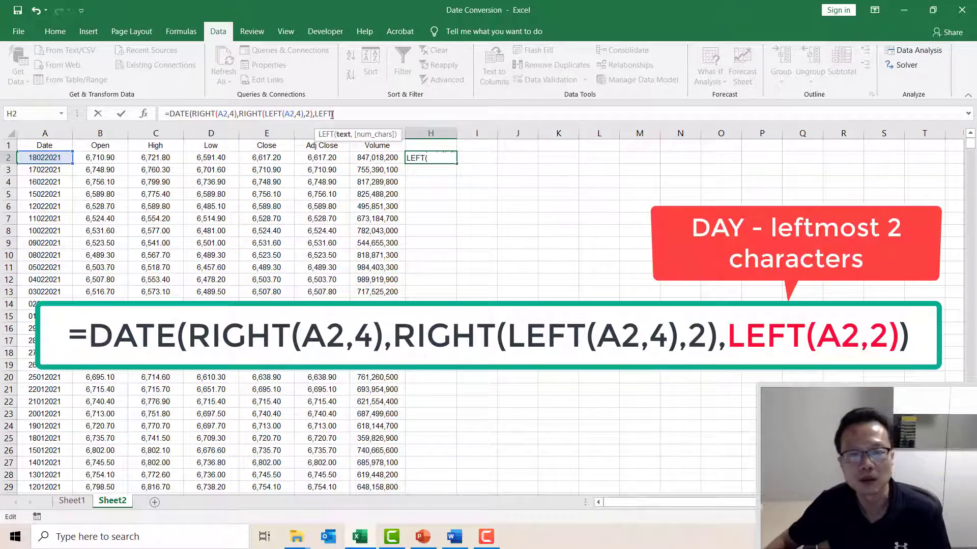
click(43, 159)
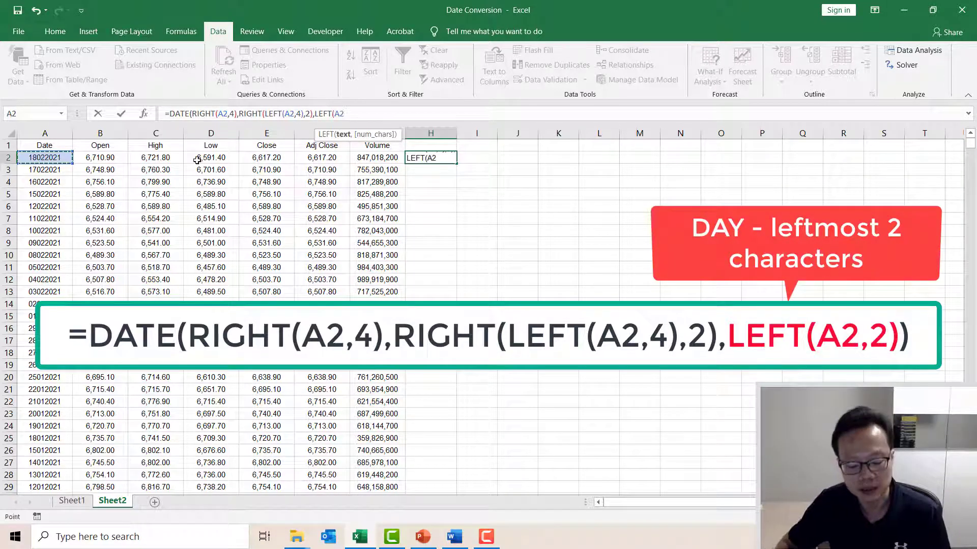
text(,2)
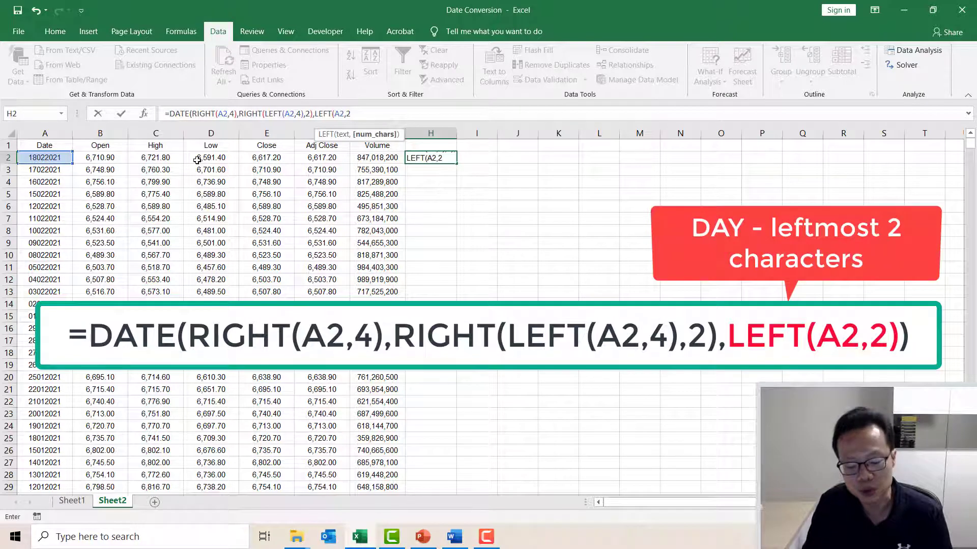
text()))
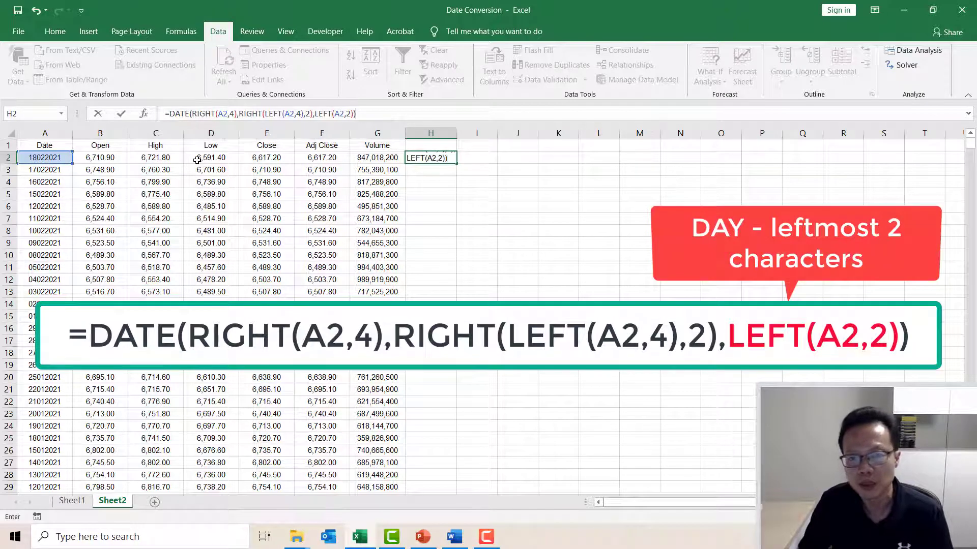
key(Return)
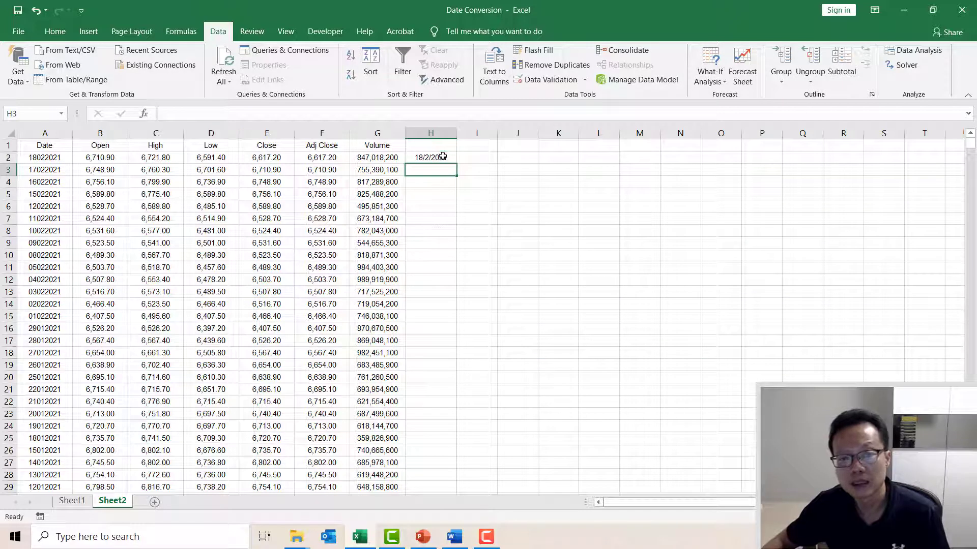
- Fill the H2 formula down column H to the last data row and copy the filled range
click(442, 156)
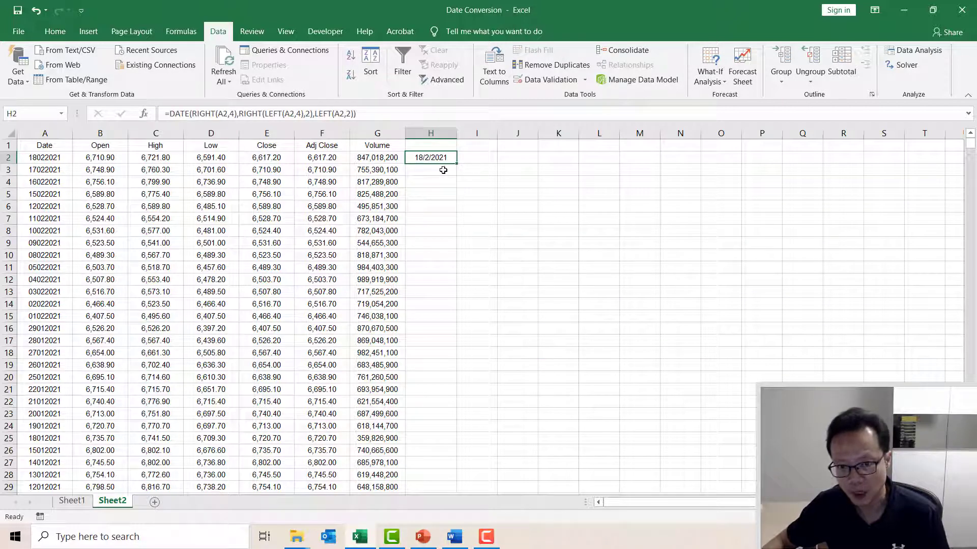
double_click(457, 165)
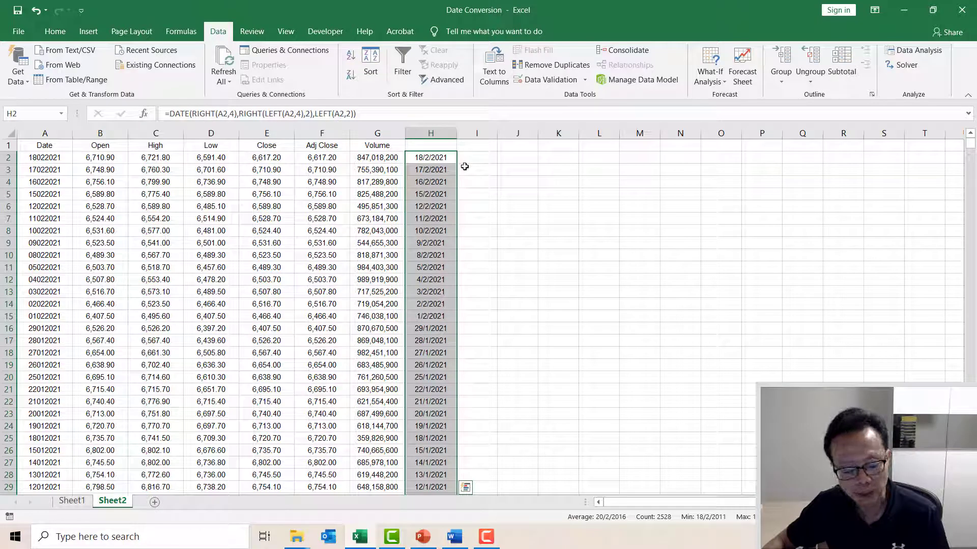
key(ctrl+q)
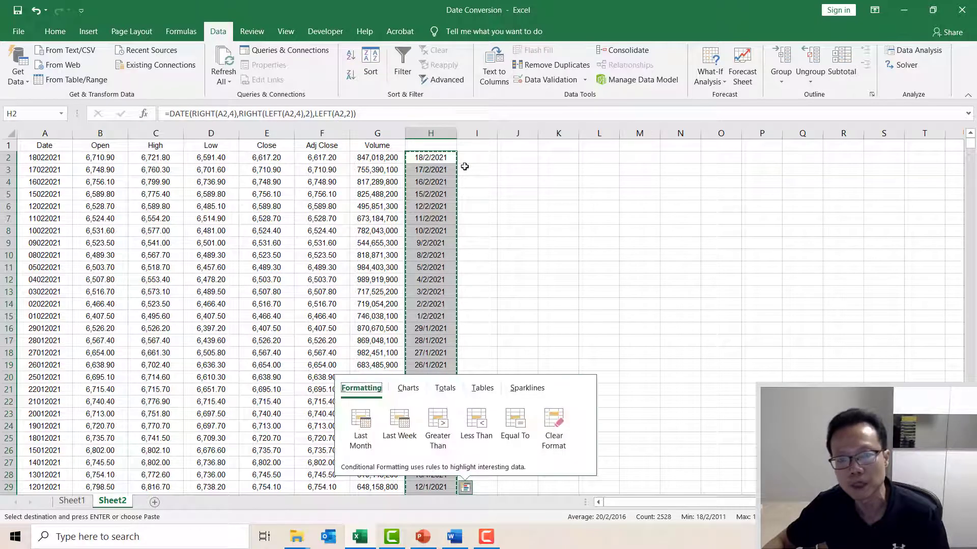
- Paste the copied dates over column A from A2 as values and number formats, and clear the contents of helper column H
click(55, 159)
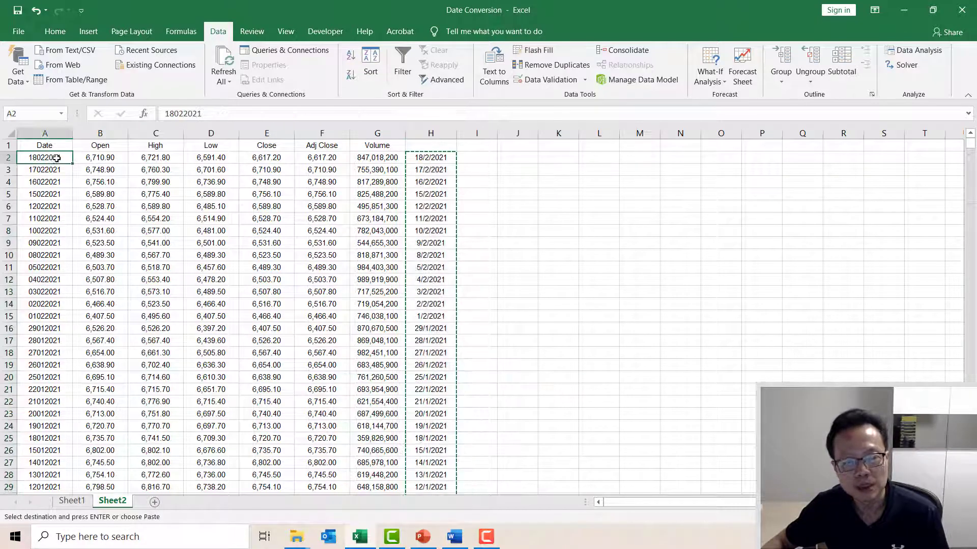
right_click(57, 158)
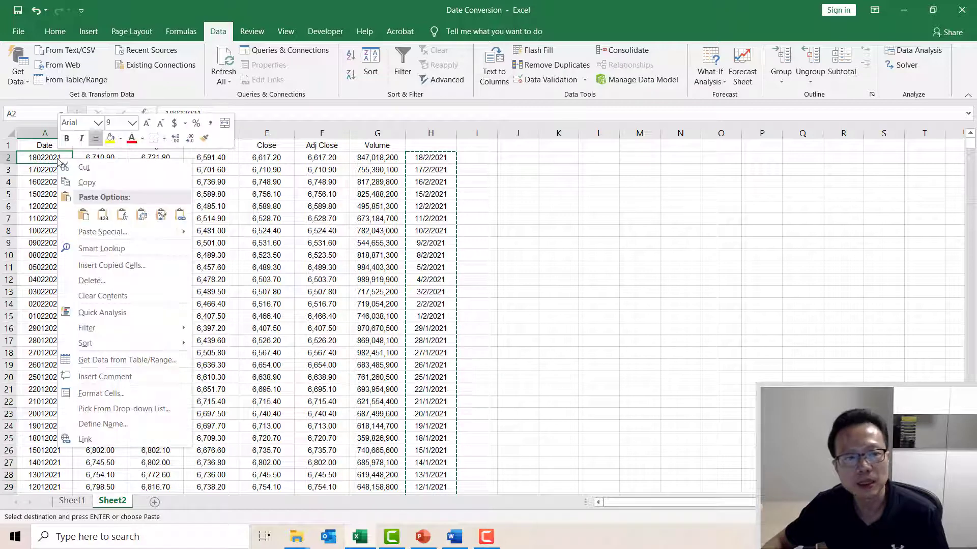
click(122, 233)
click(166, 207)
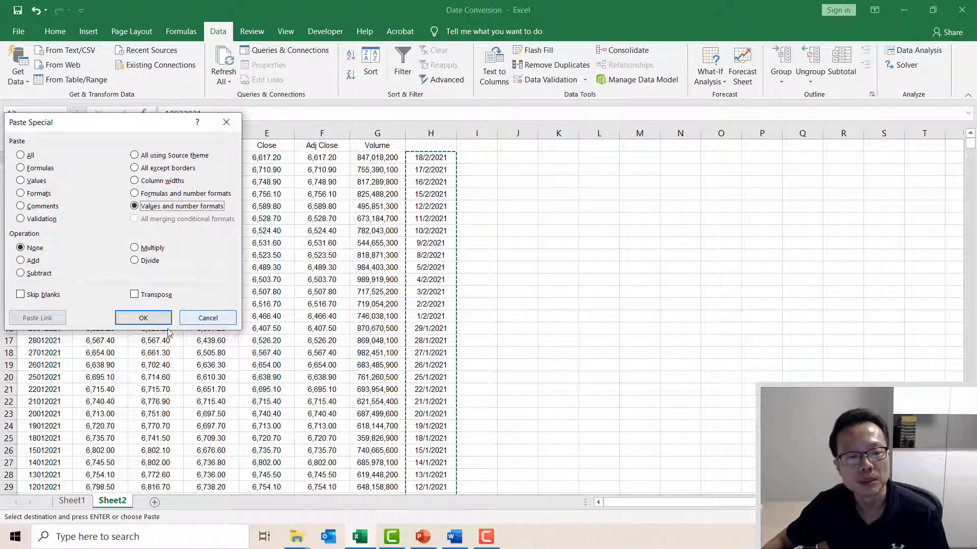
click(143, 318)
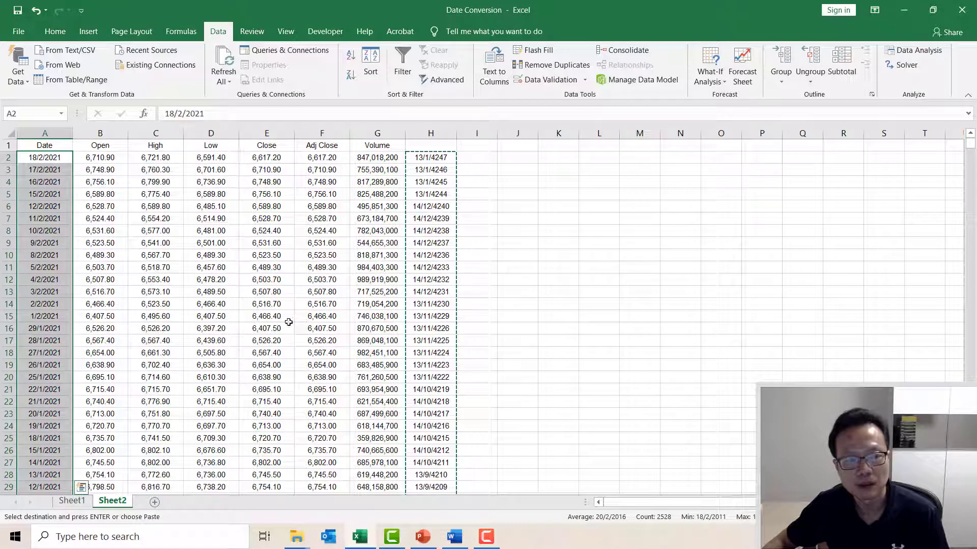
click(436, 132)
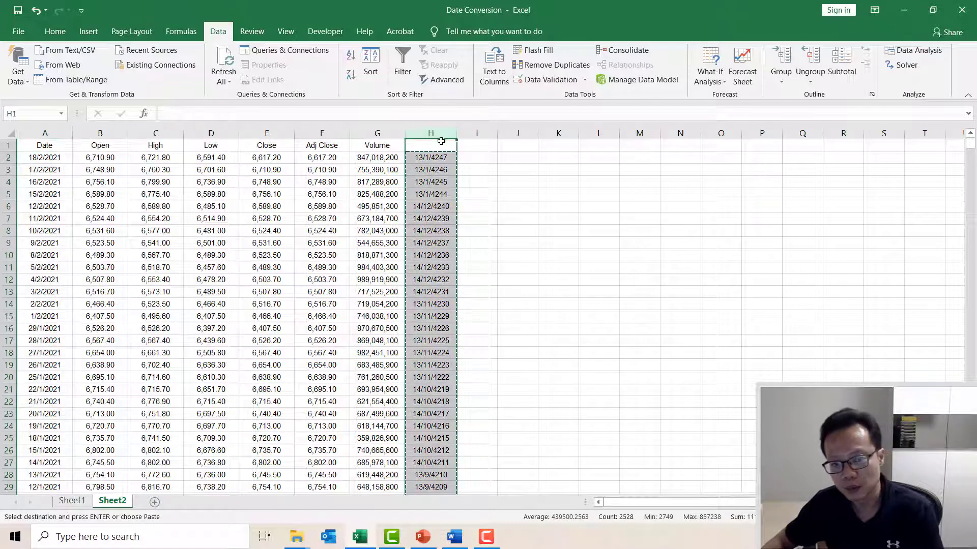
key(Delete)
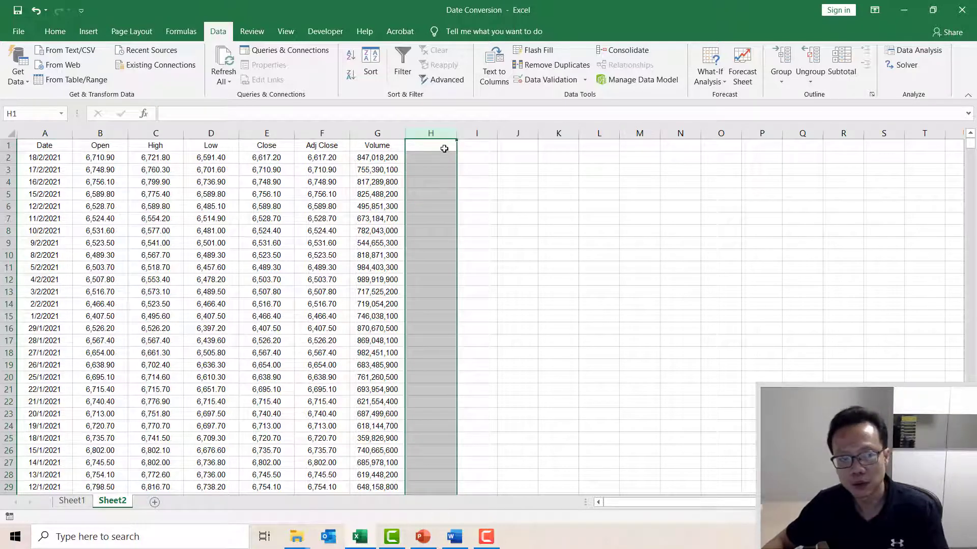